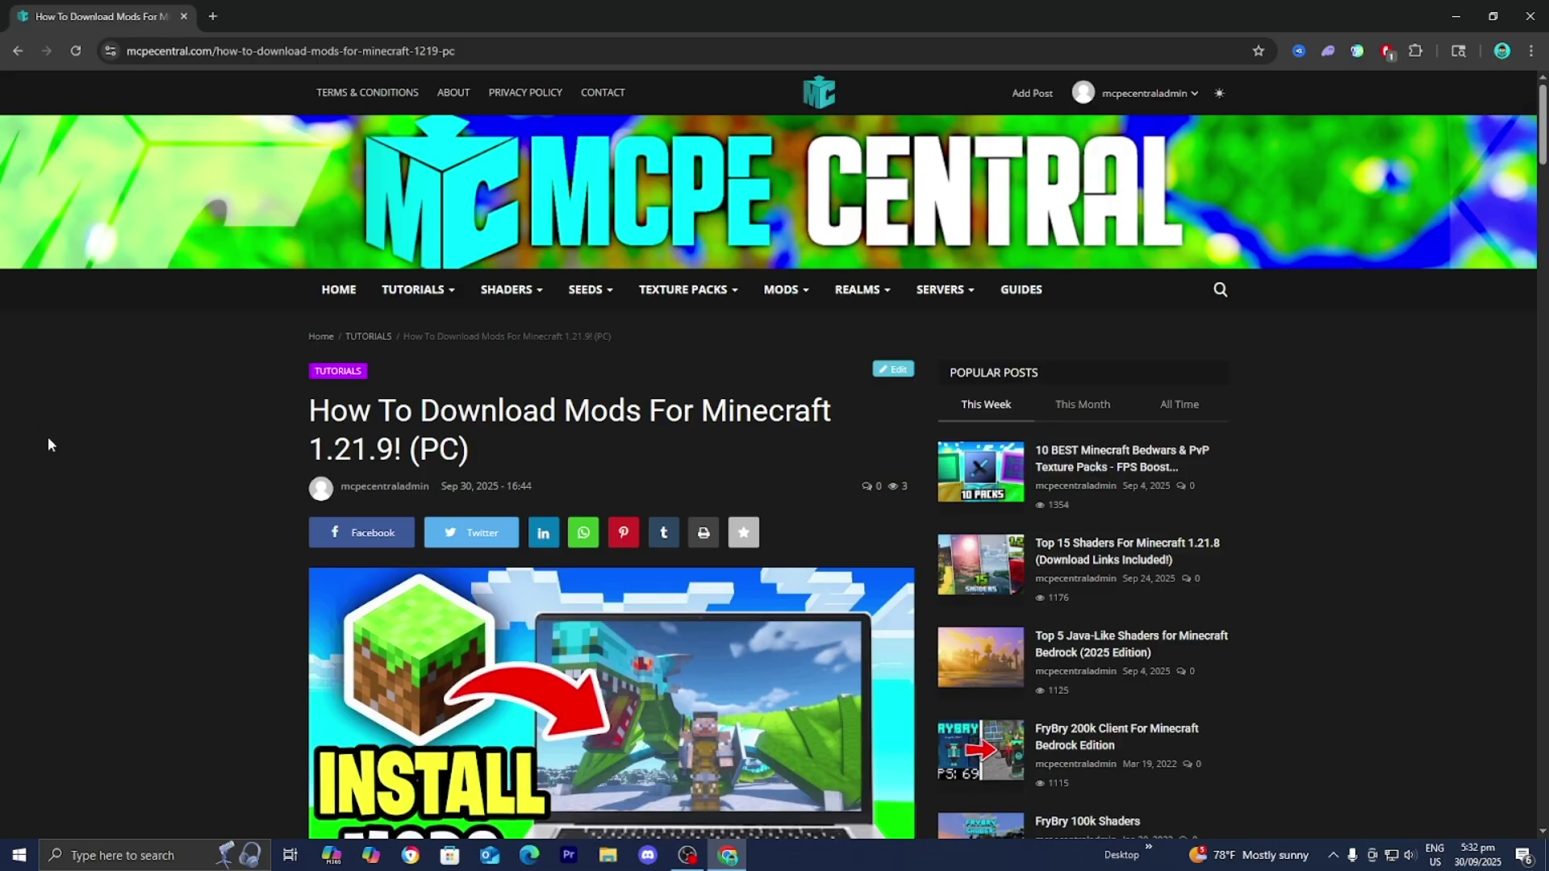
Scroll the tutorial down to Step 1 and follow 'Download Forge here' to the Forge 1.21.8 page.
scroll(44, 438, down, 3)
scroll(45, 437, down, 5)
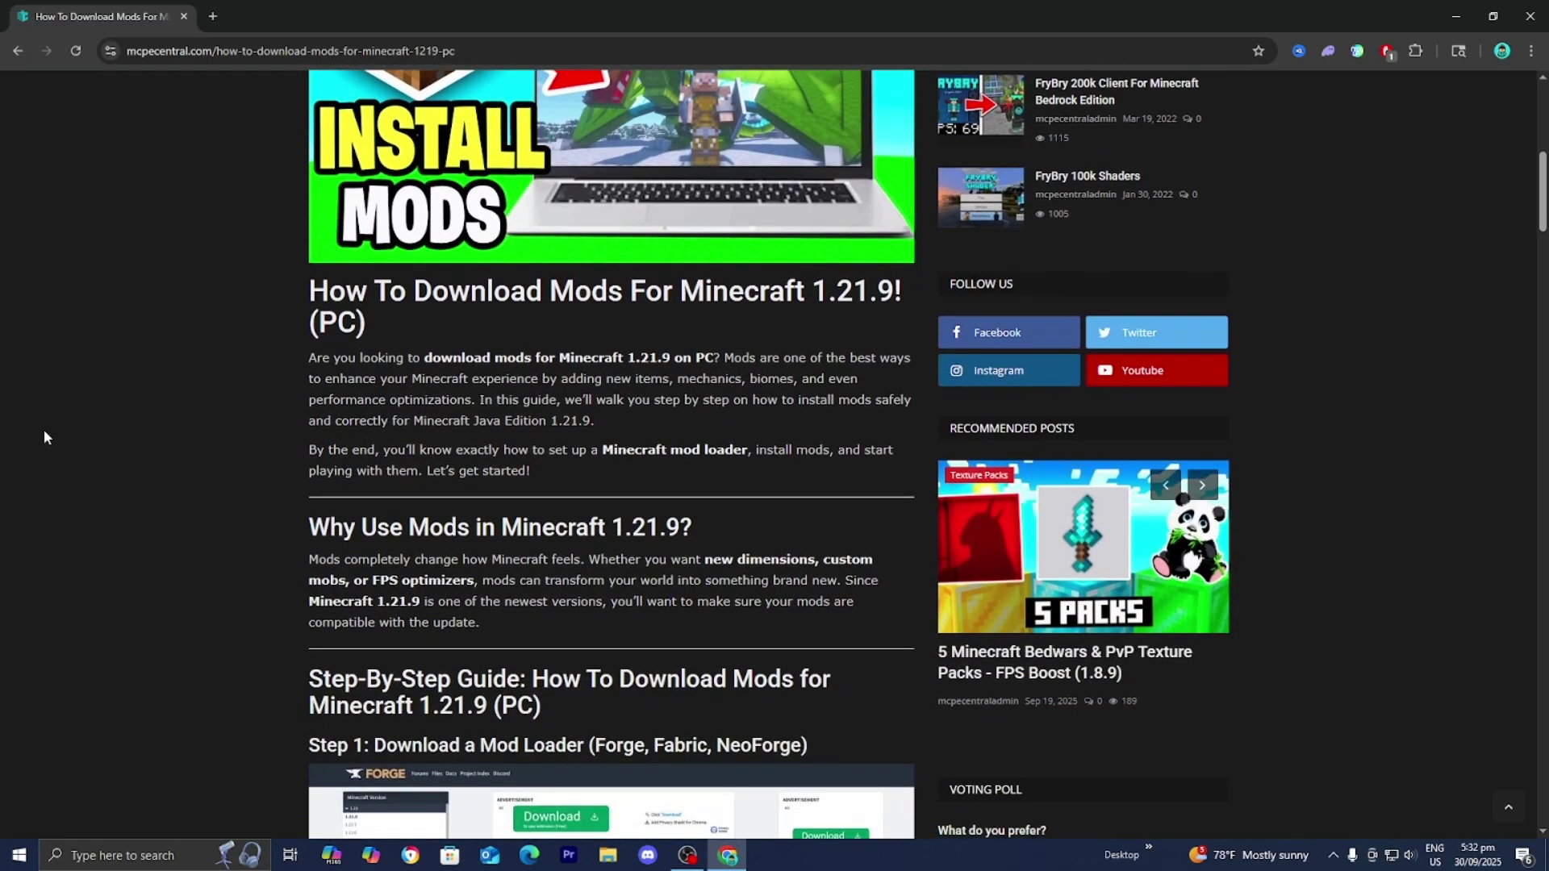
scroll(44, 438, down, 1)
scroll(45, 437, down, 5)
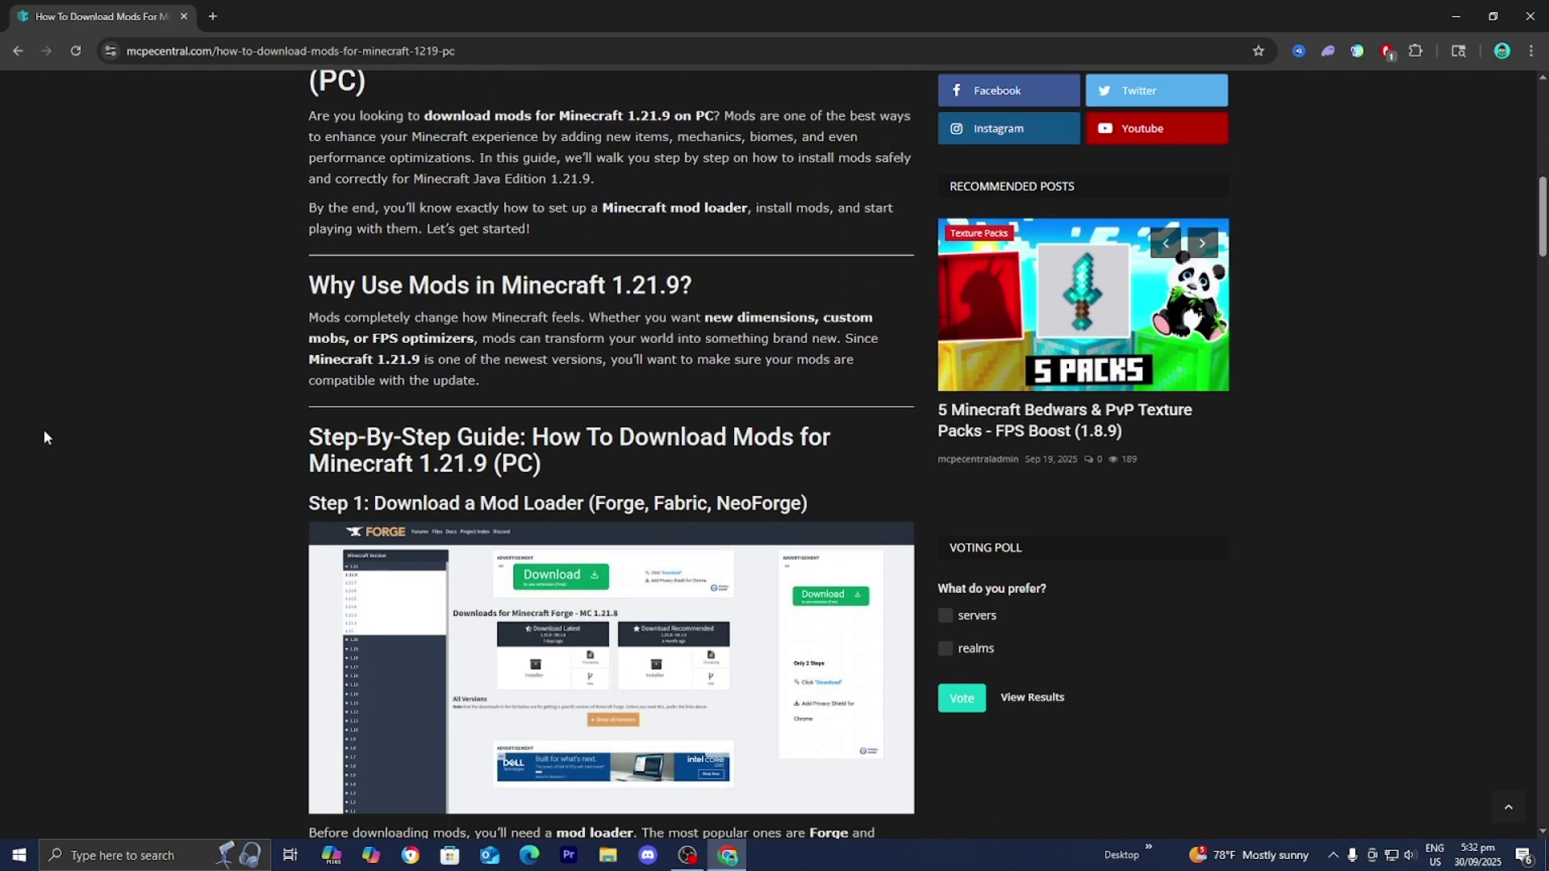
scroll(65, 403, down, 1)
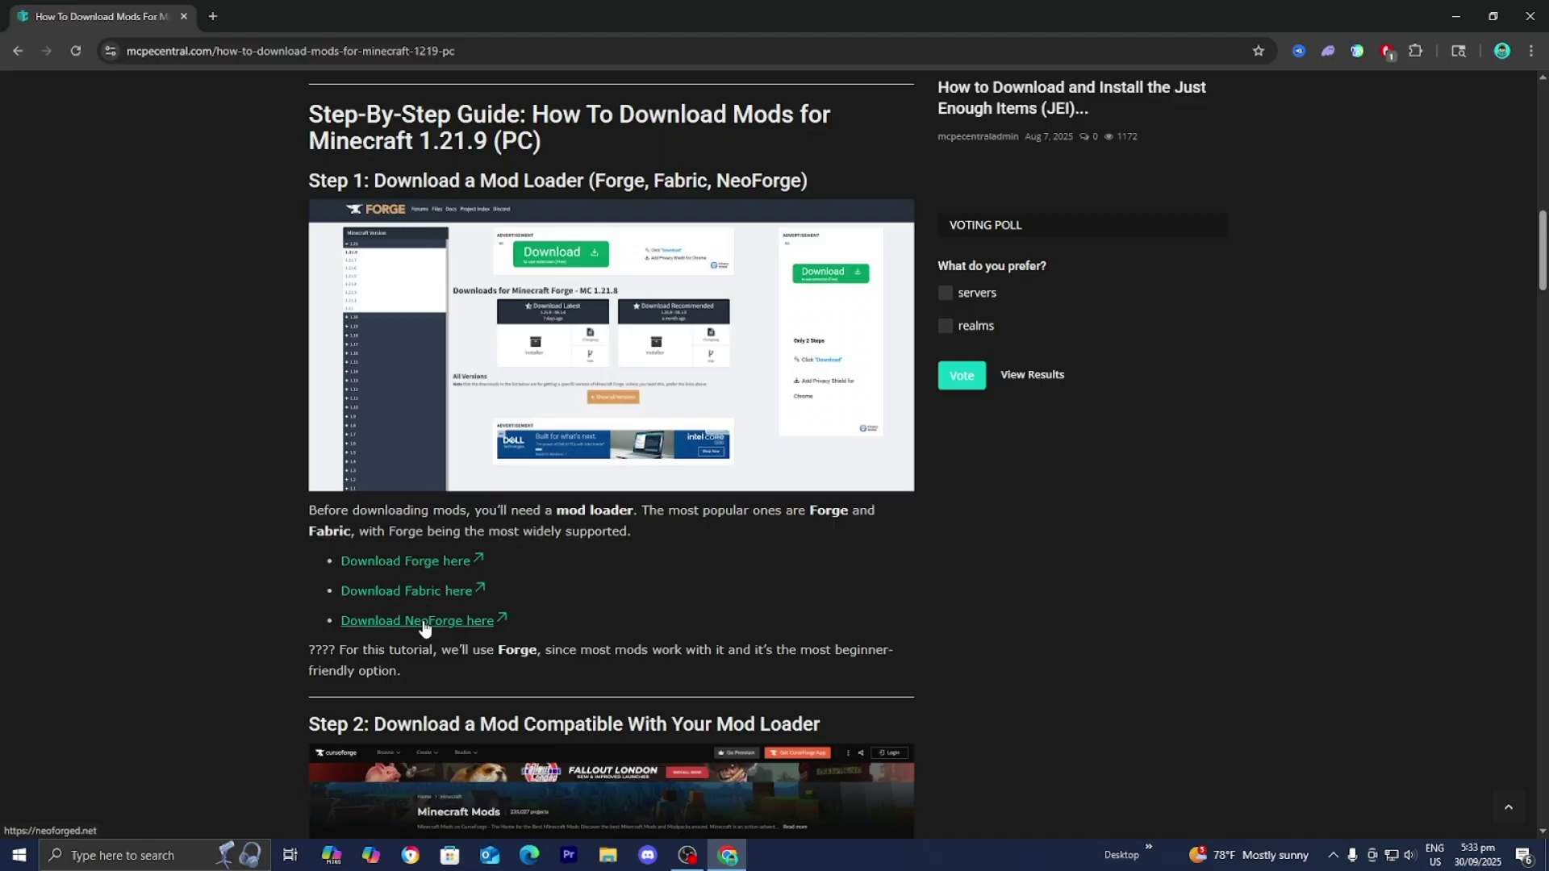
click(433, 562)
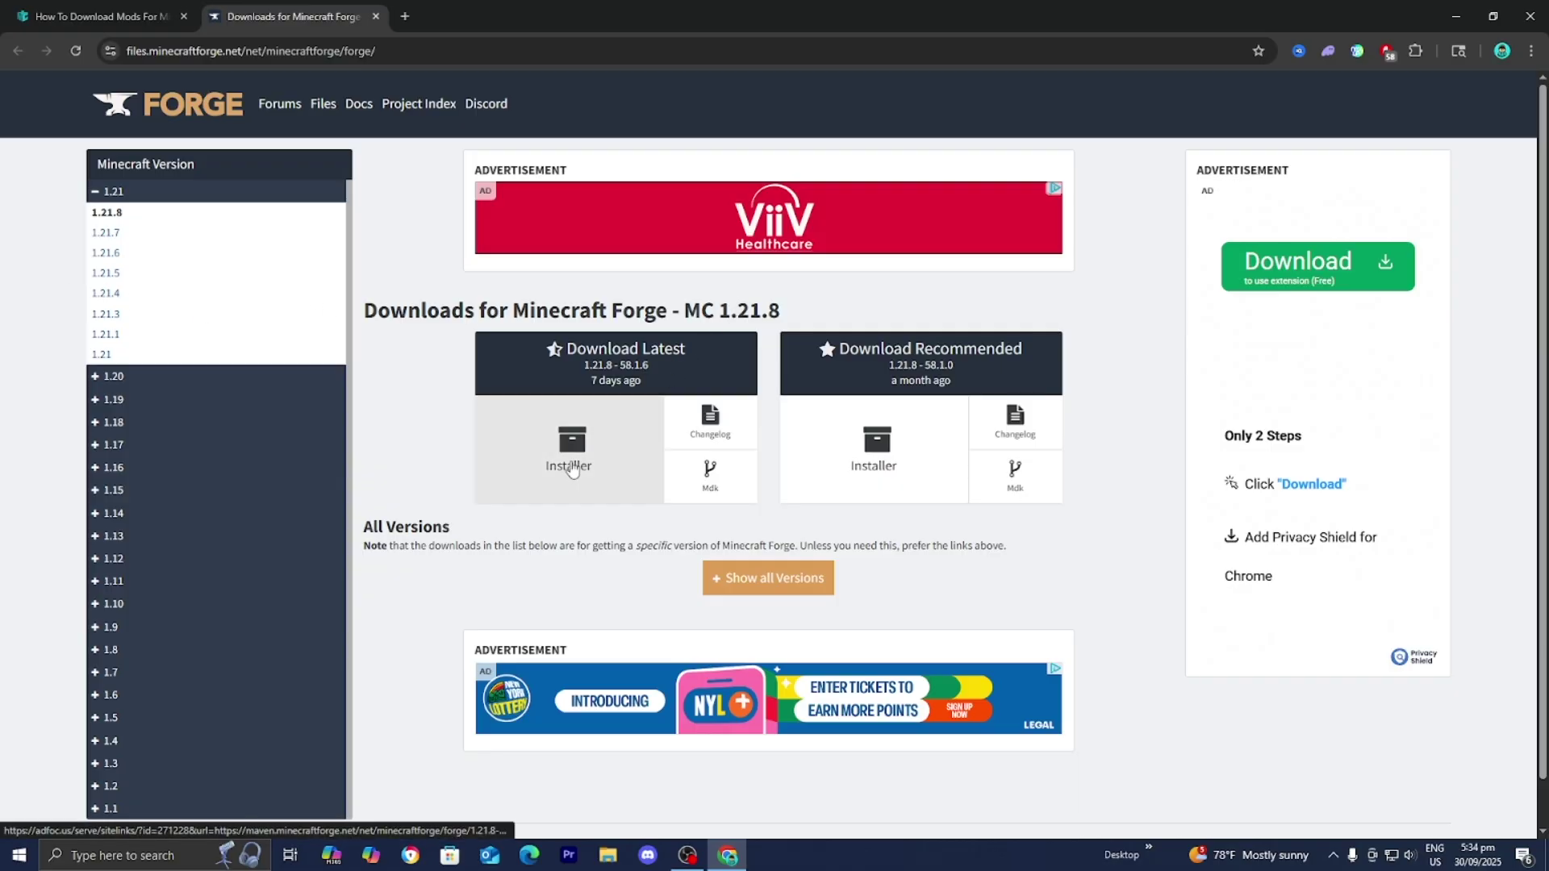
Choose the Installer under Download Latest (58.1.6) for Forge 1.21.8.
click(557, 476)
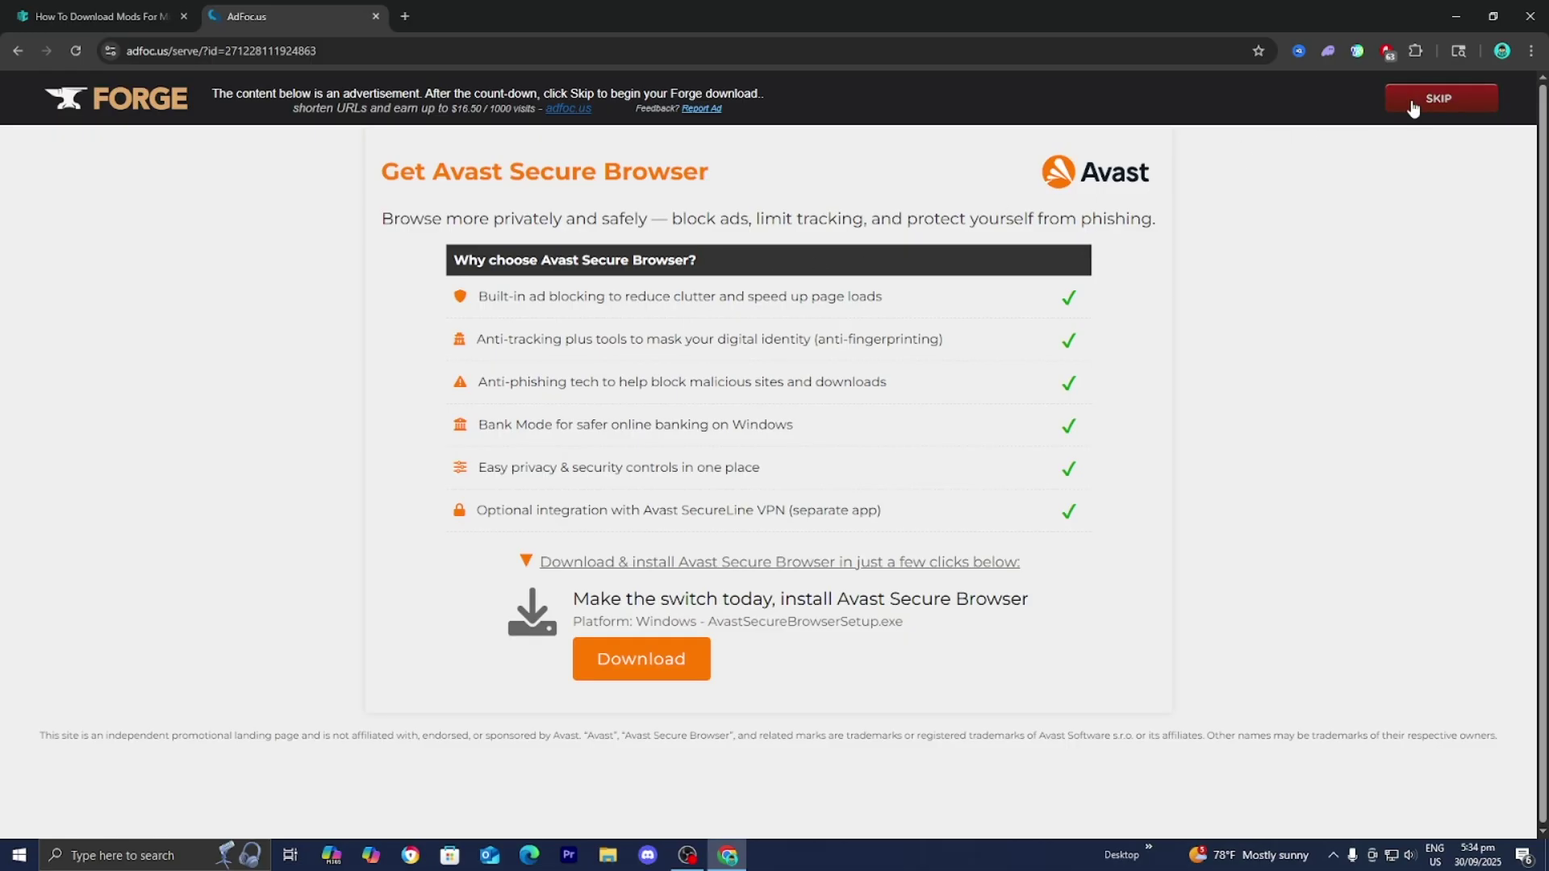
Skip the AdFoc.us ad and confirm the forge-1.21.8-58.1.6 installer jar downloaded.
click(1411, 100)
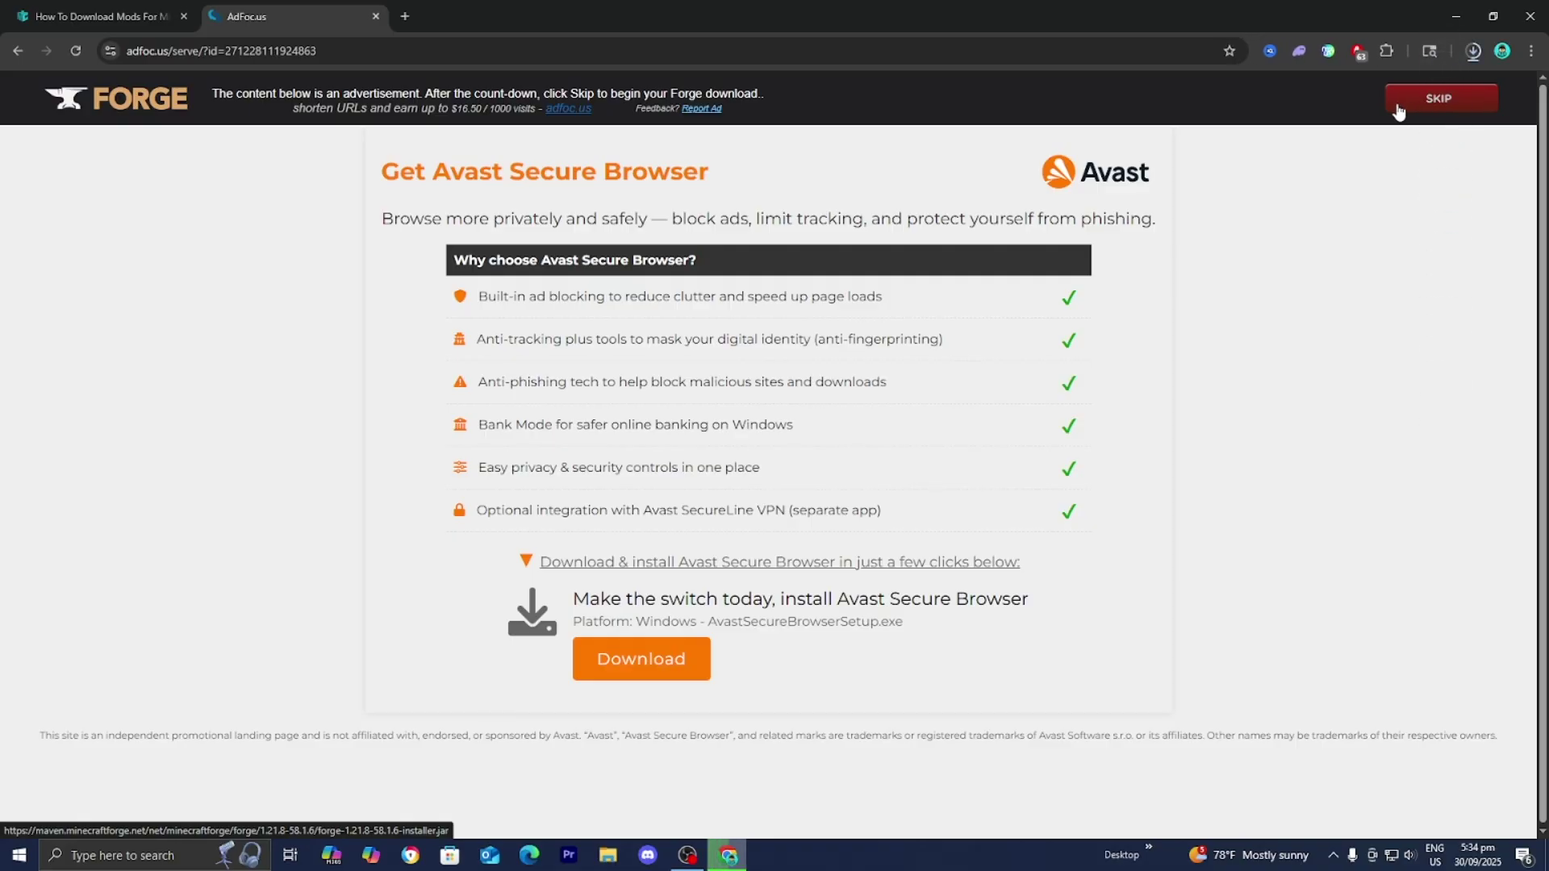
click(1468, 63)
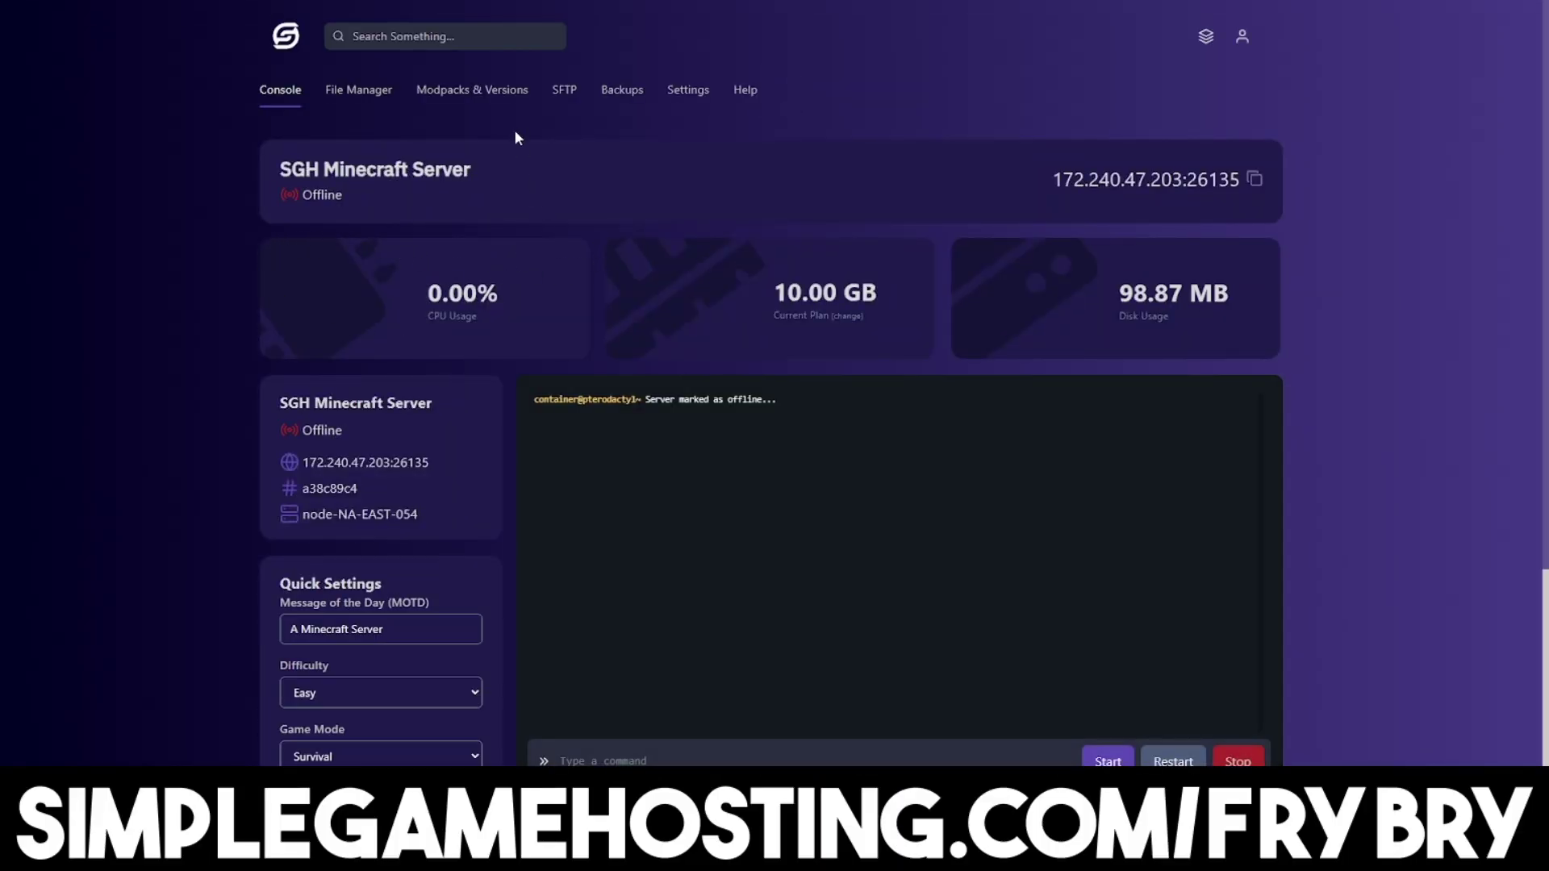
Go to the Modpacks & Versions tab in the Simple Game Hosting server panel.
click(505, 100)
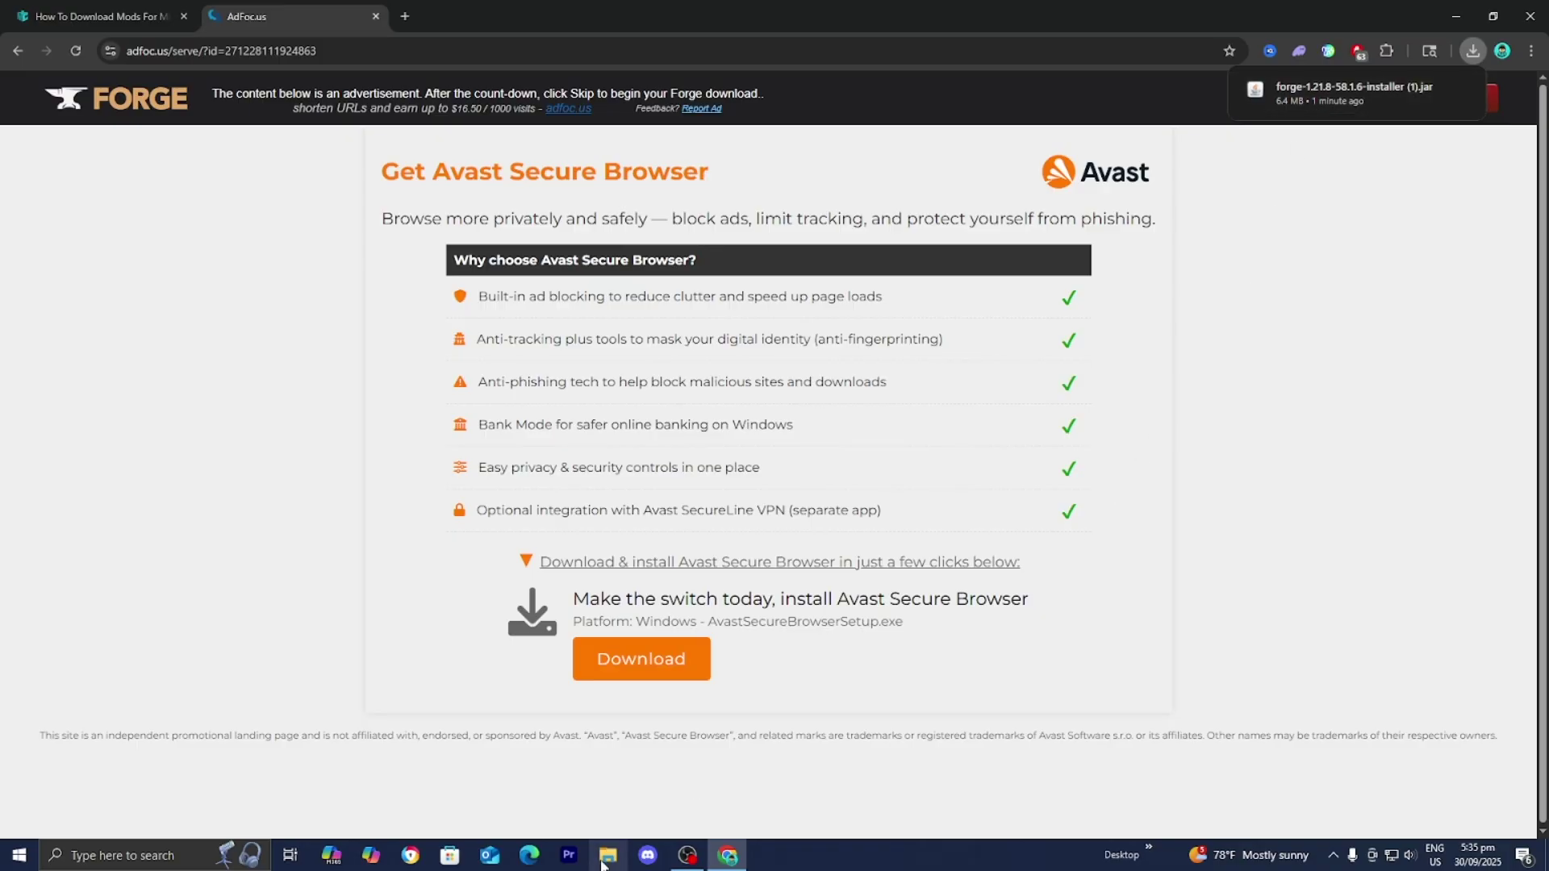
Drag the forge-1.21.8-58.1.6 installer jar from Chrome's download history onto the desktop.
drag(968, 16, 936, 338)
click(1246, 381)
drag(1107, 458, 996, 287)
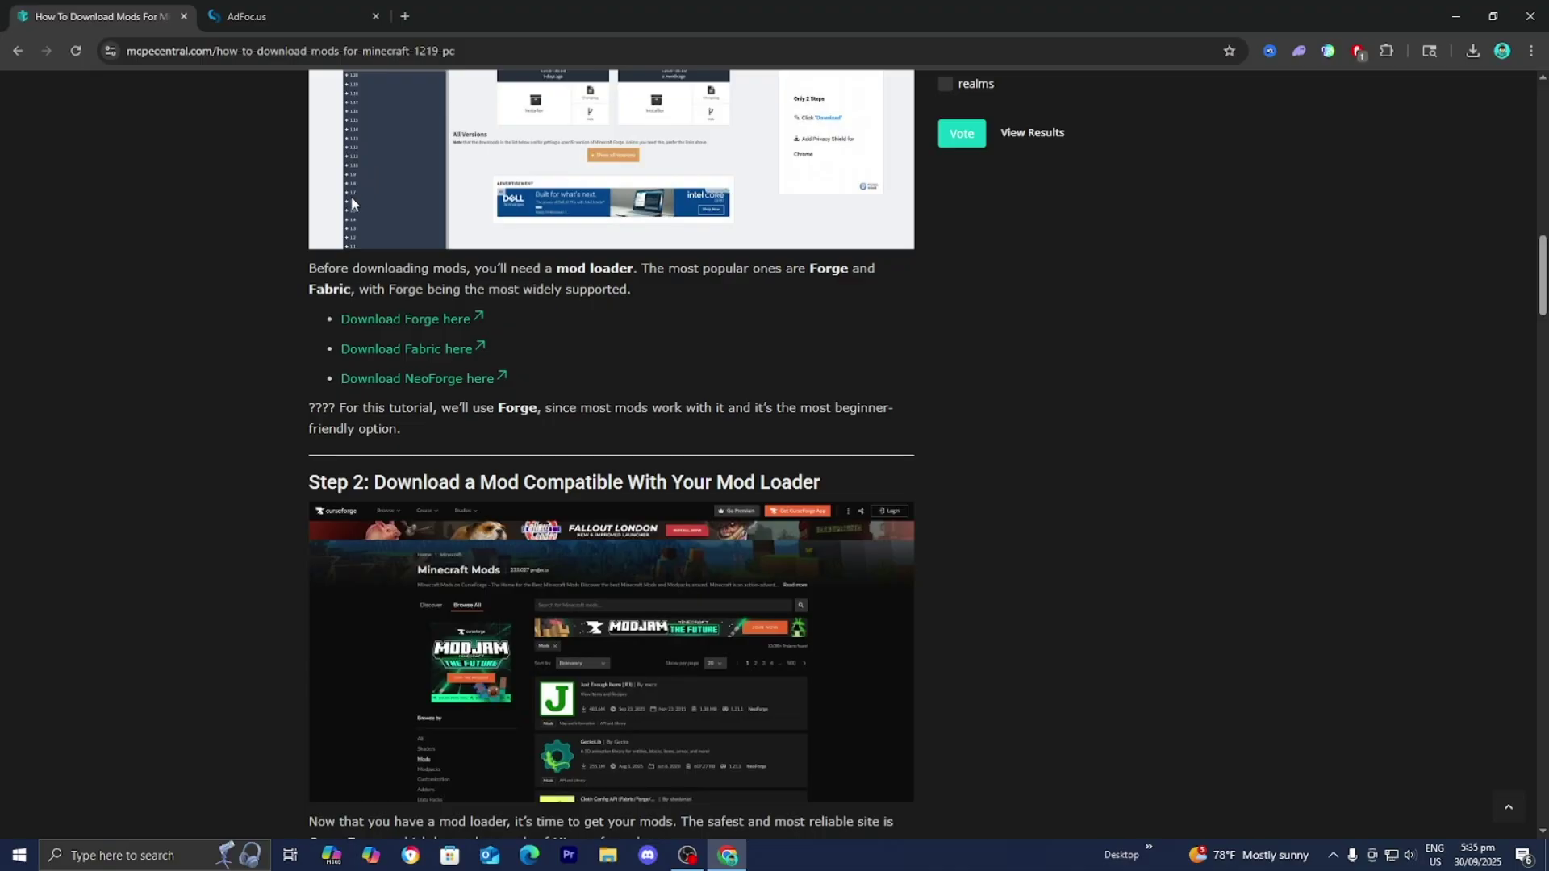
Scroll the tutorial to Step 2 and follow 'Find Minecraft mods on CurseForge'.
scroll(208, 291, down, 2)
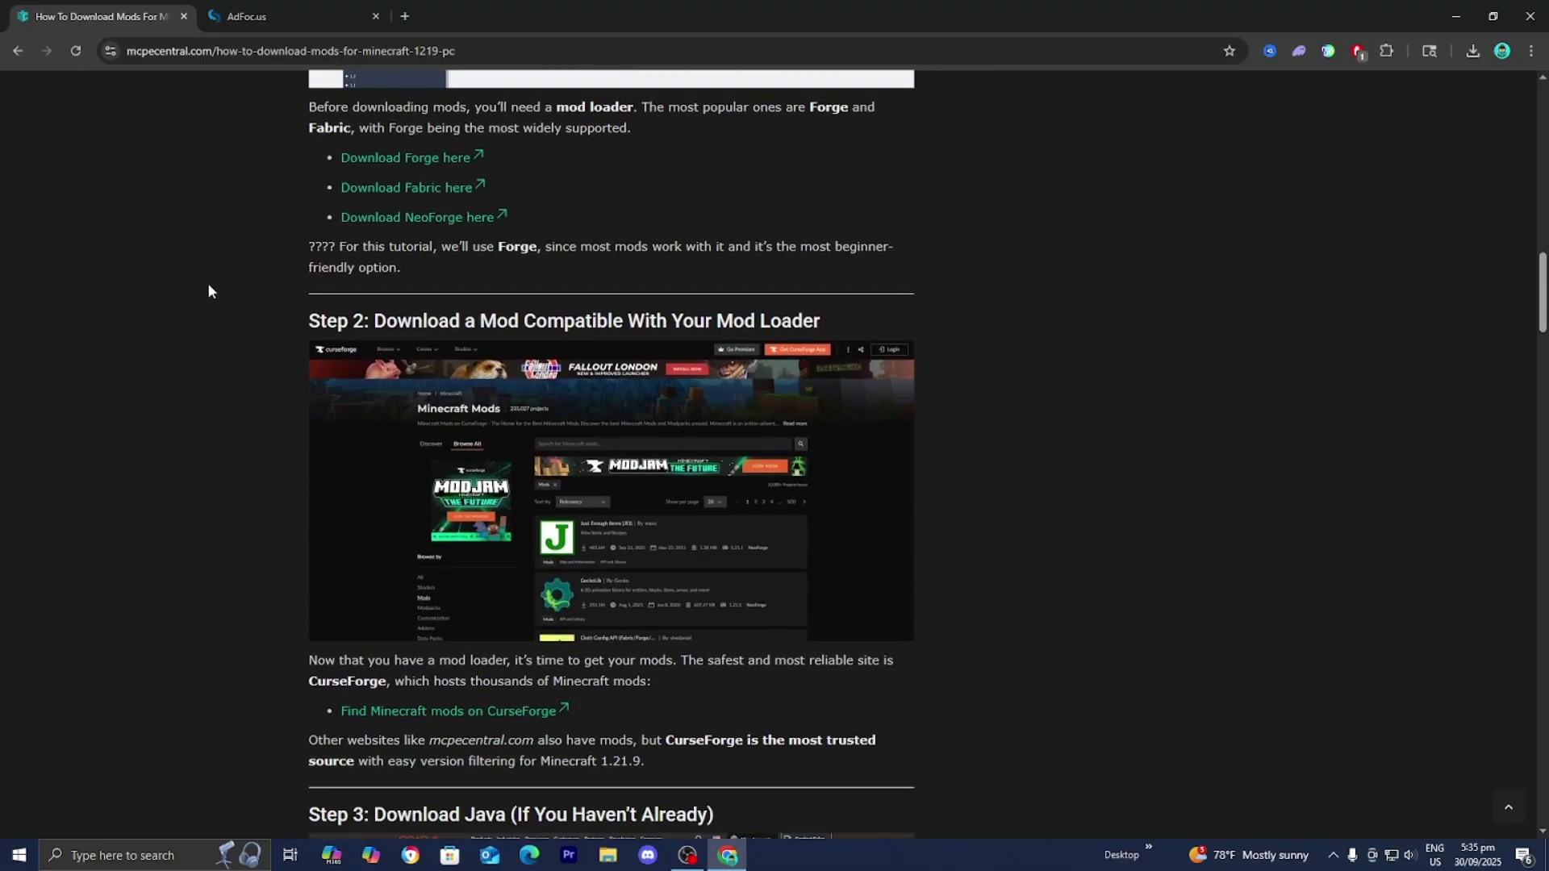
scroll(209, 291, down, 1)
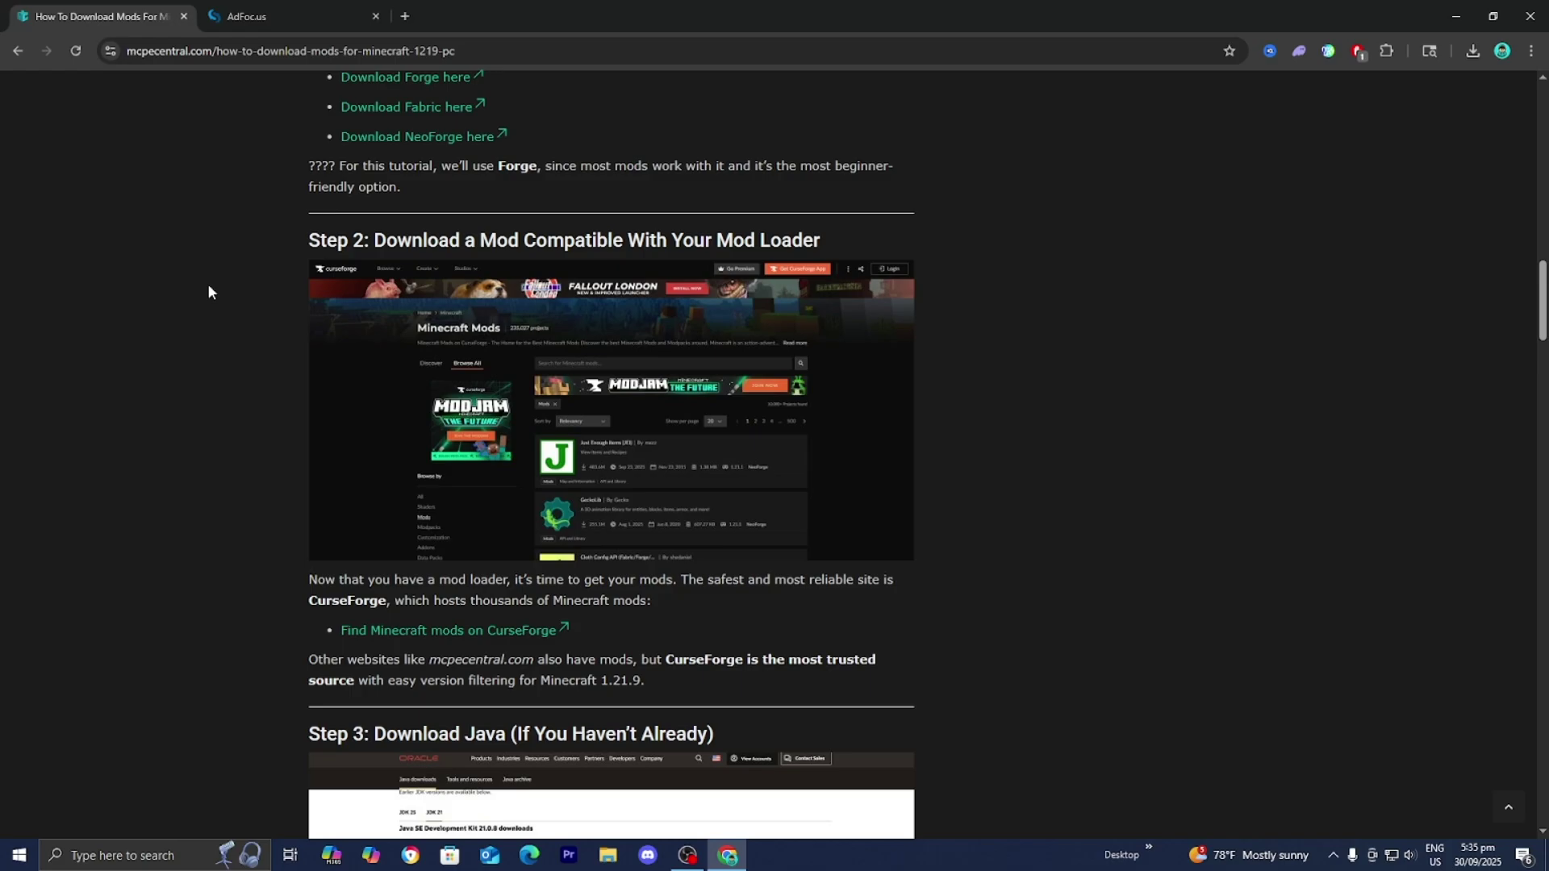
click(486, 637)
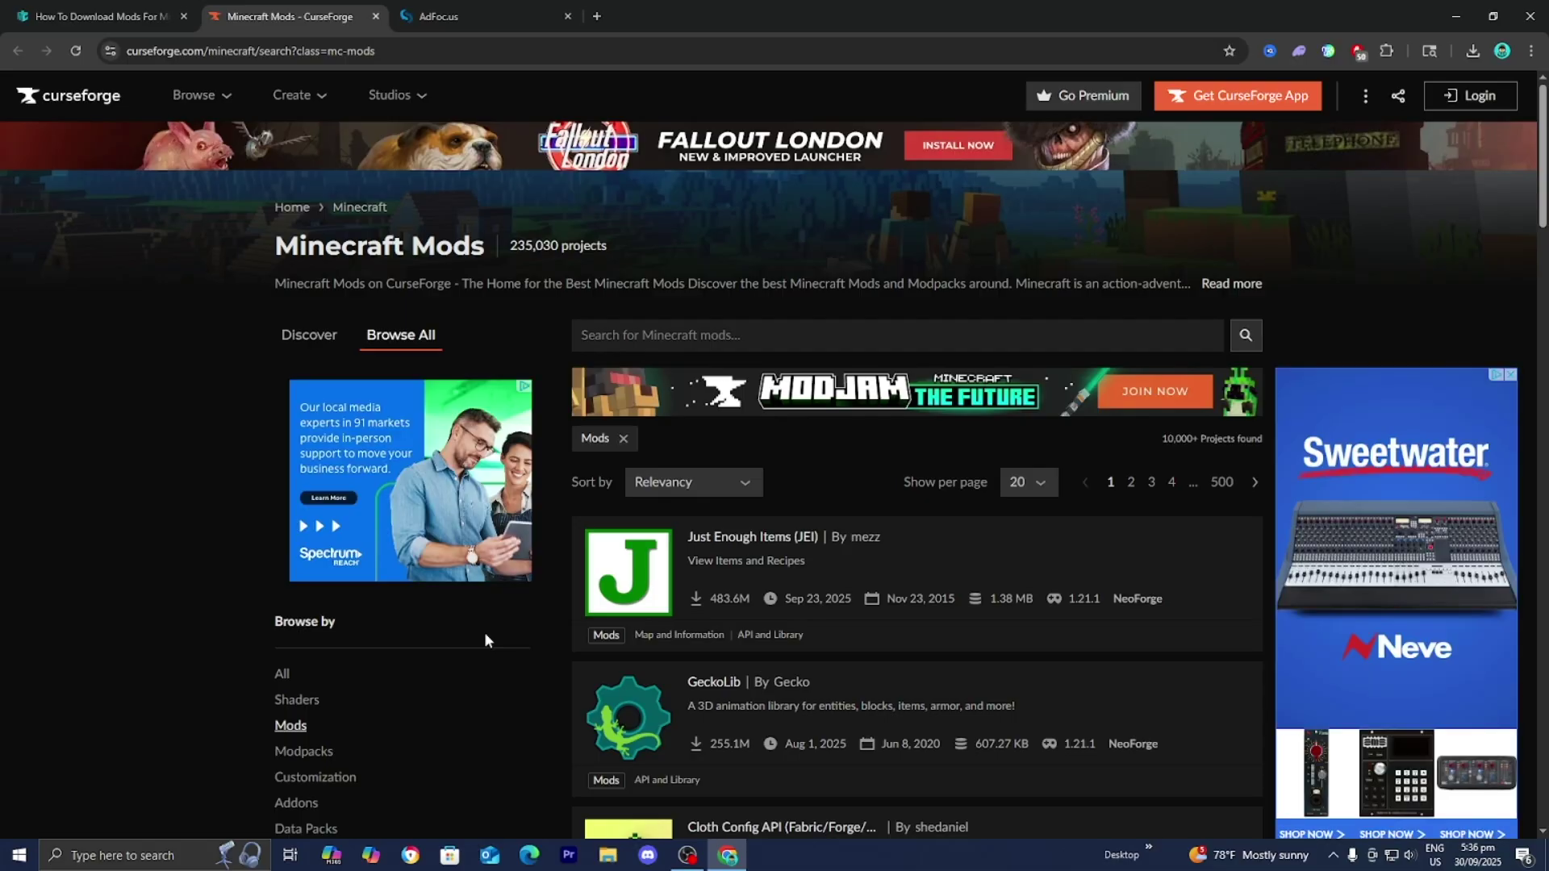
Filter the CurseForge Minecraft mods list to the Forge mod loader.
scroll(485, 636, down, 5)
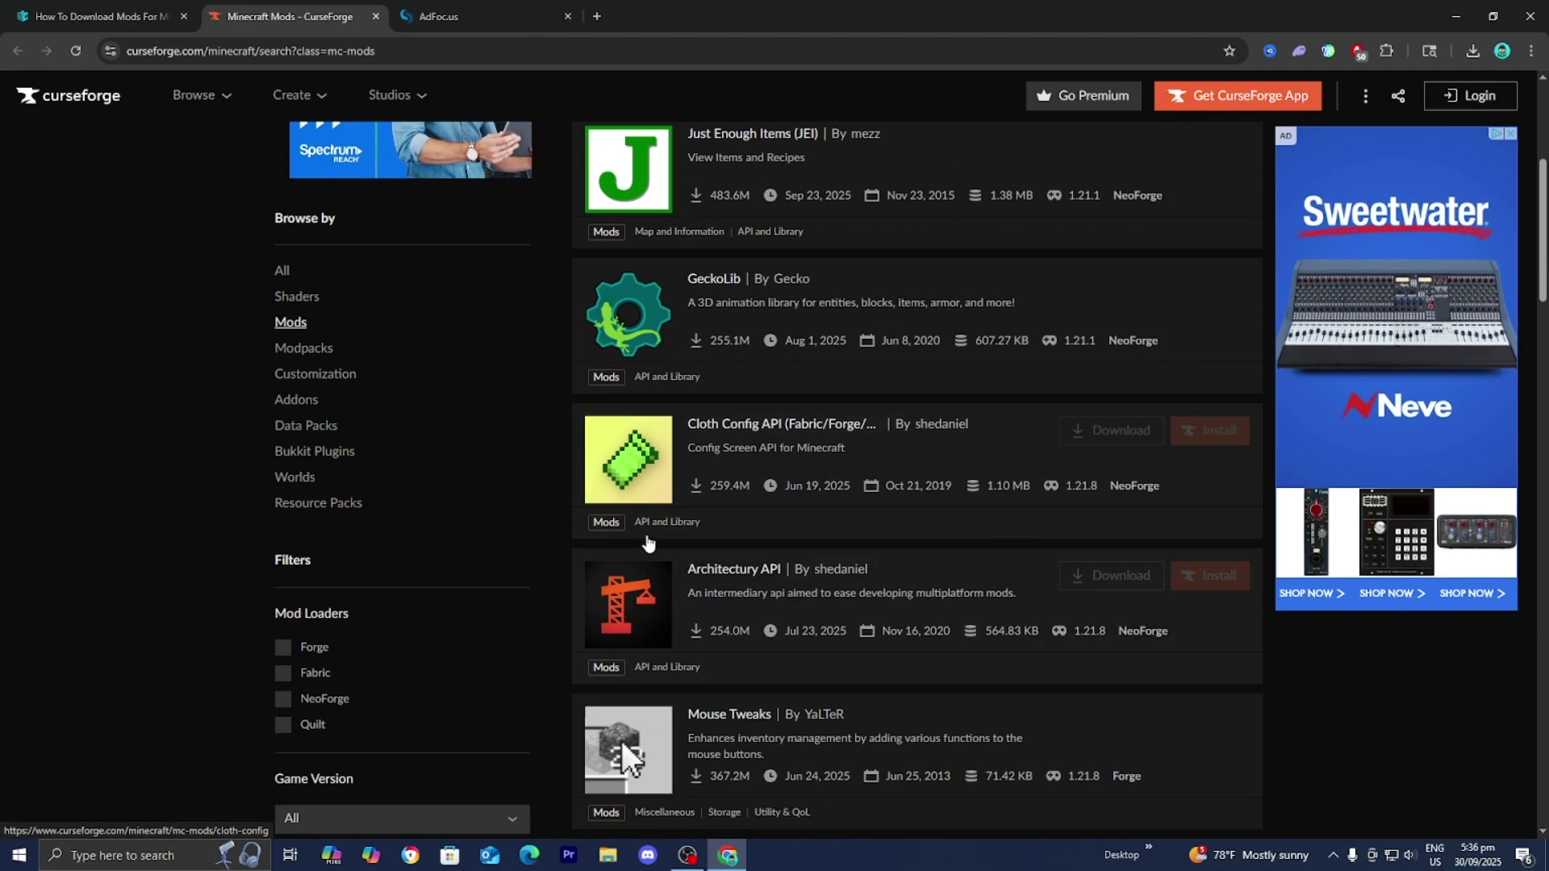
scroll(646, 545, down, 2)
scroll(806, 356, down, 1)
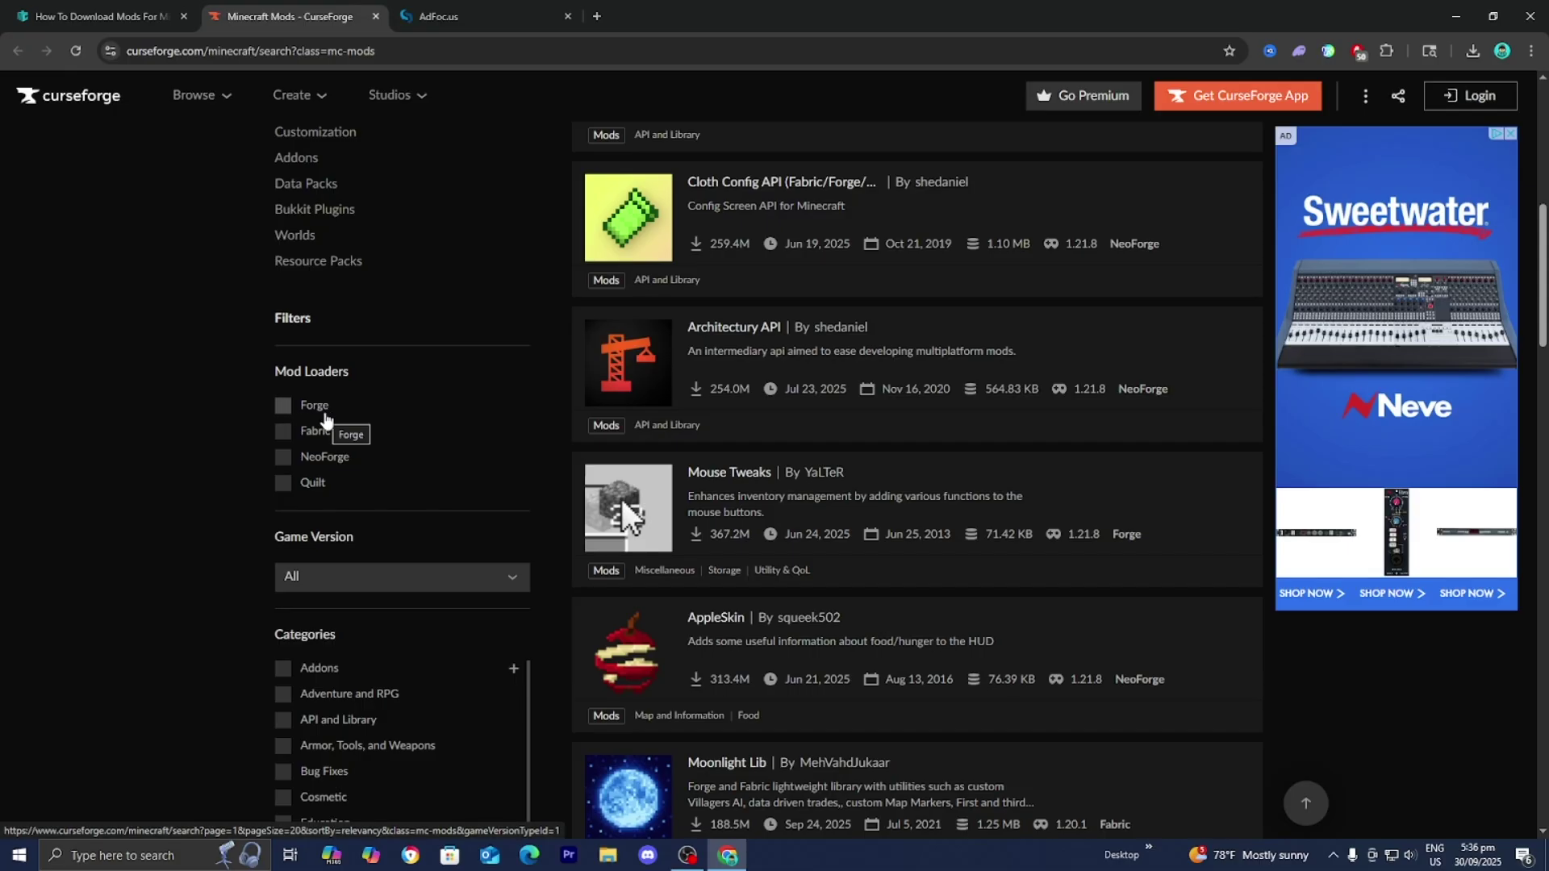
click(314, 413)
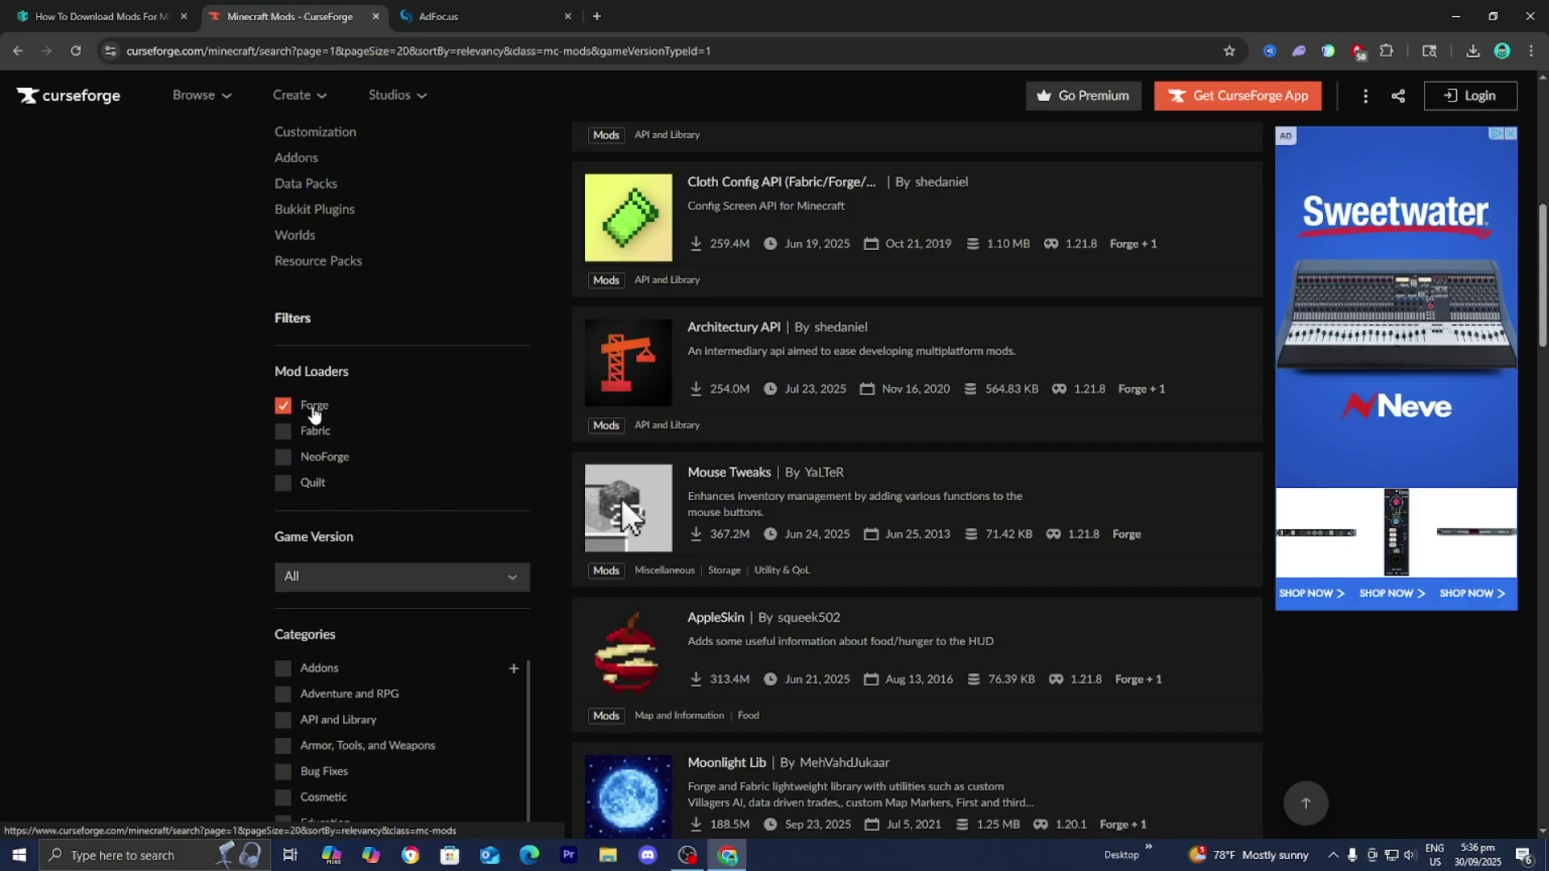
Set the Game Version filter to 1.21.8 and scroll to Xaero's Minimap in the results.
scroll(172, 432, down, 2)
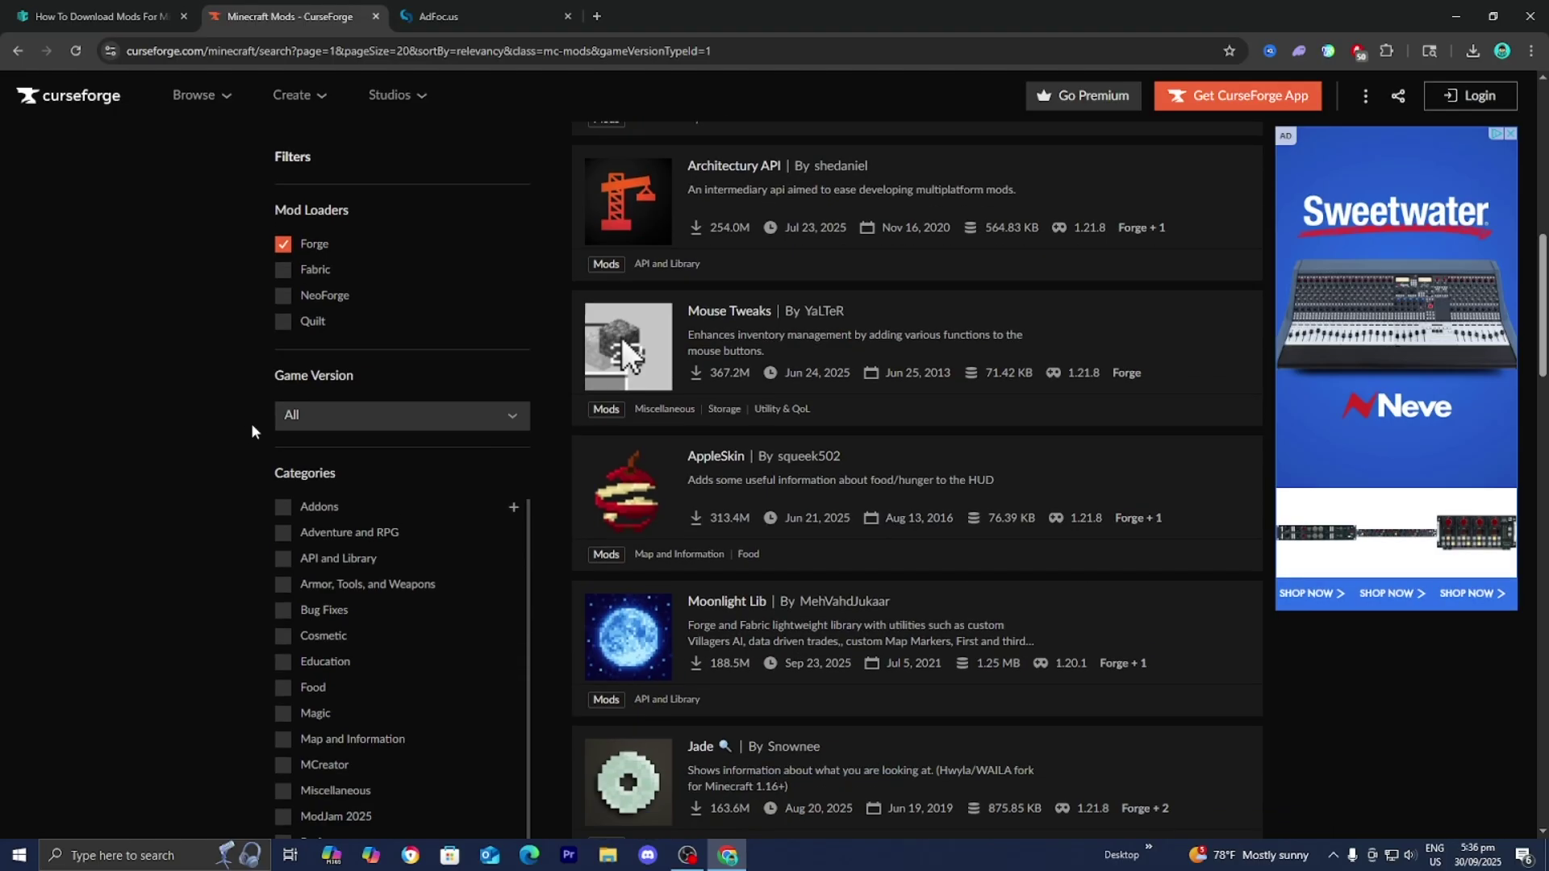
click(295, 416)
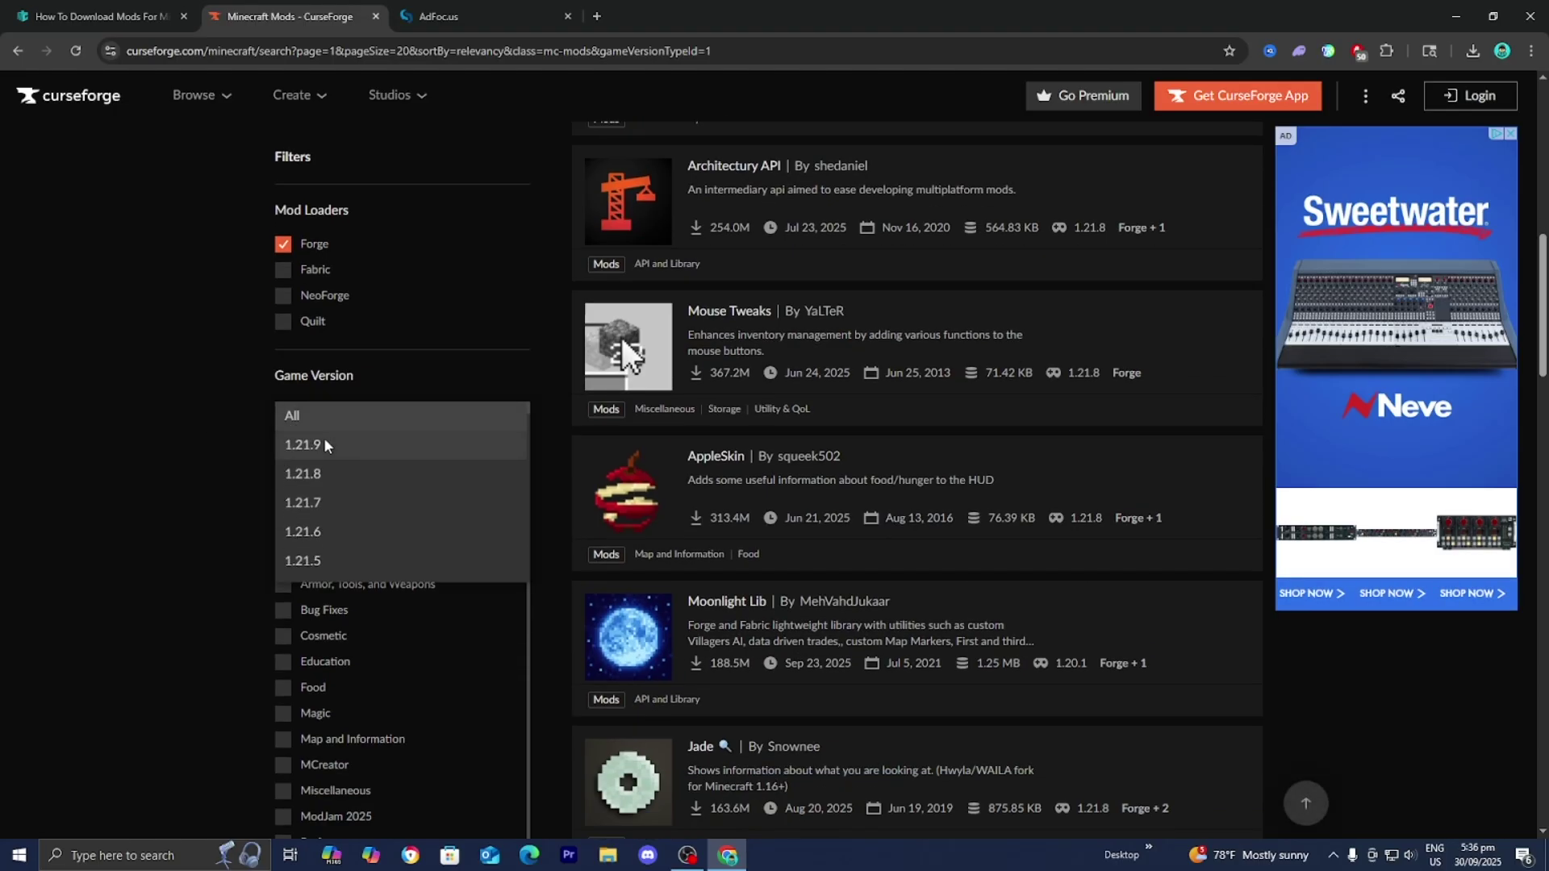
click(351, 476)
scroll(140, 477, up, 4)
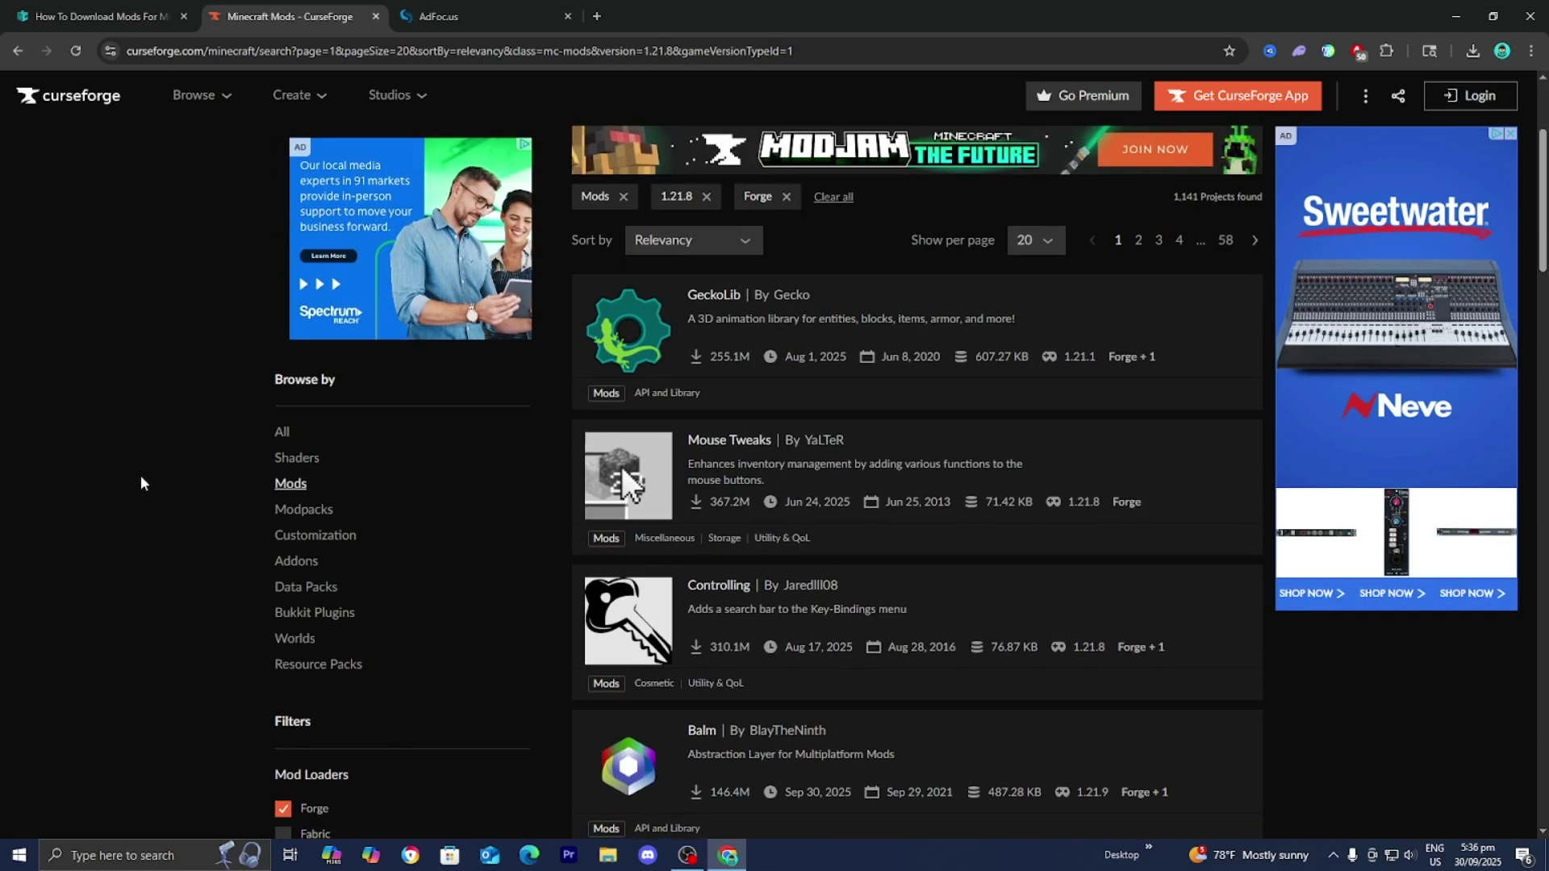
scroll(140, 476, down, 4)
scroll(140, 476, down, 8)
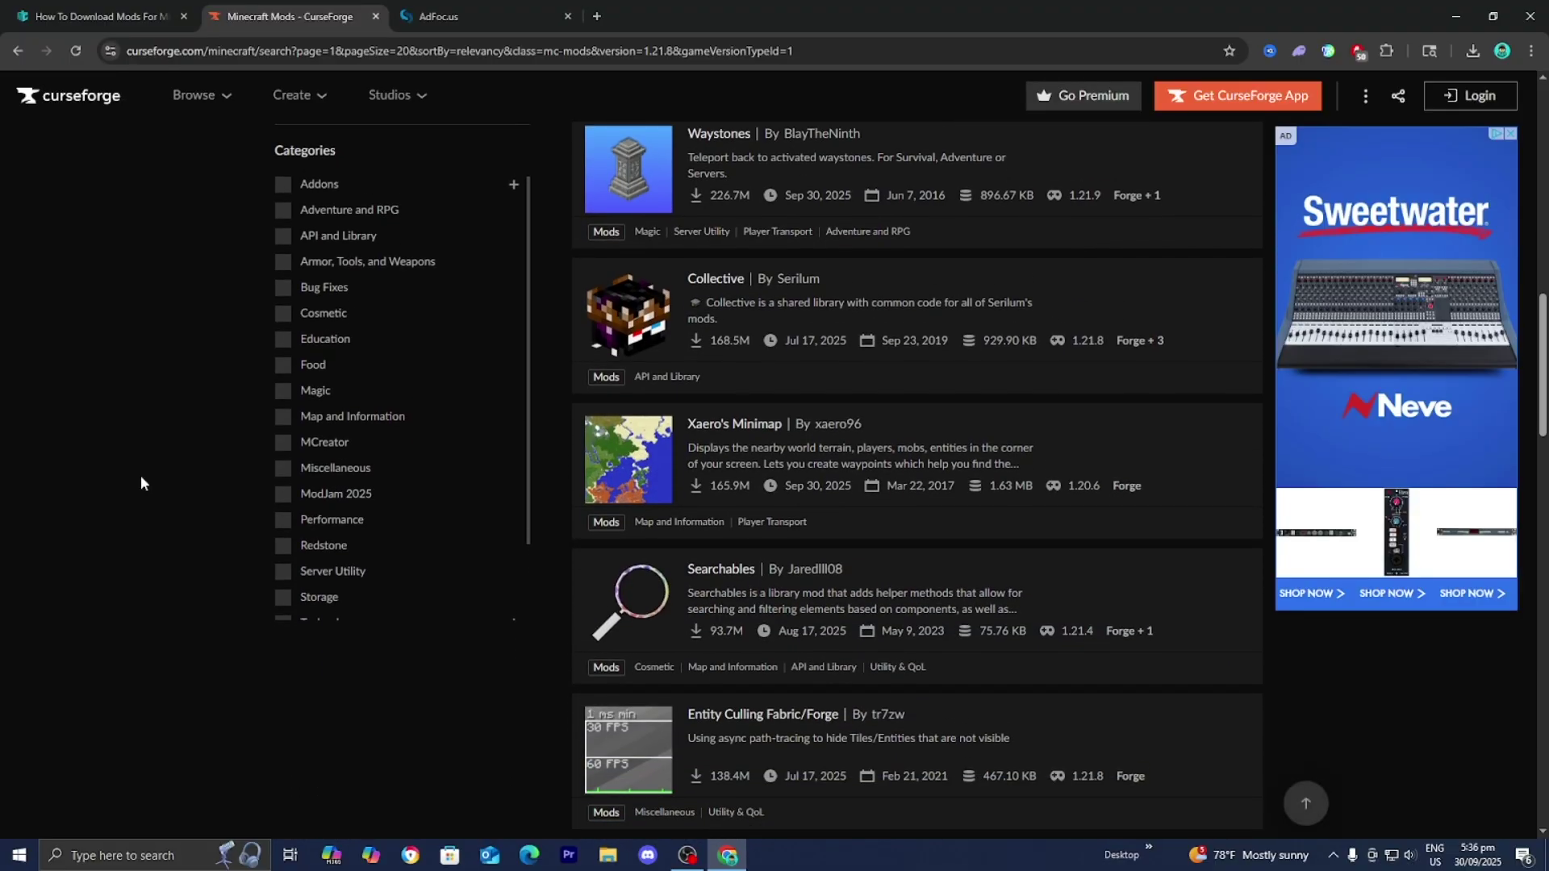
mouse_move(615, 450)
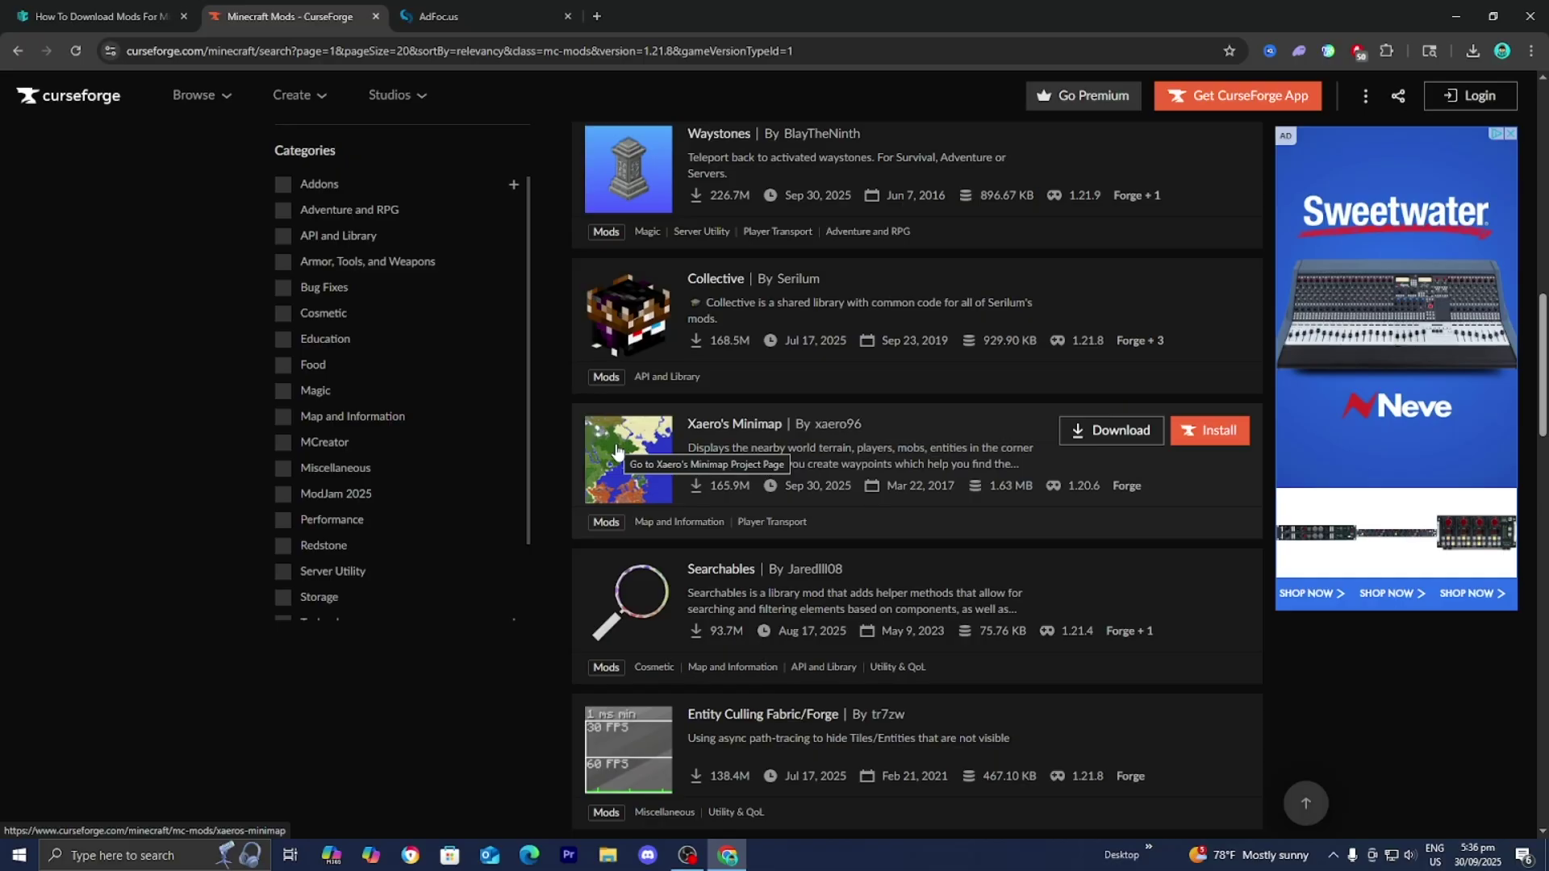
Open Xaero's Minimap's project page and list its files for 1.21.8.
click(616, 449)
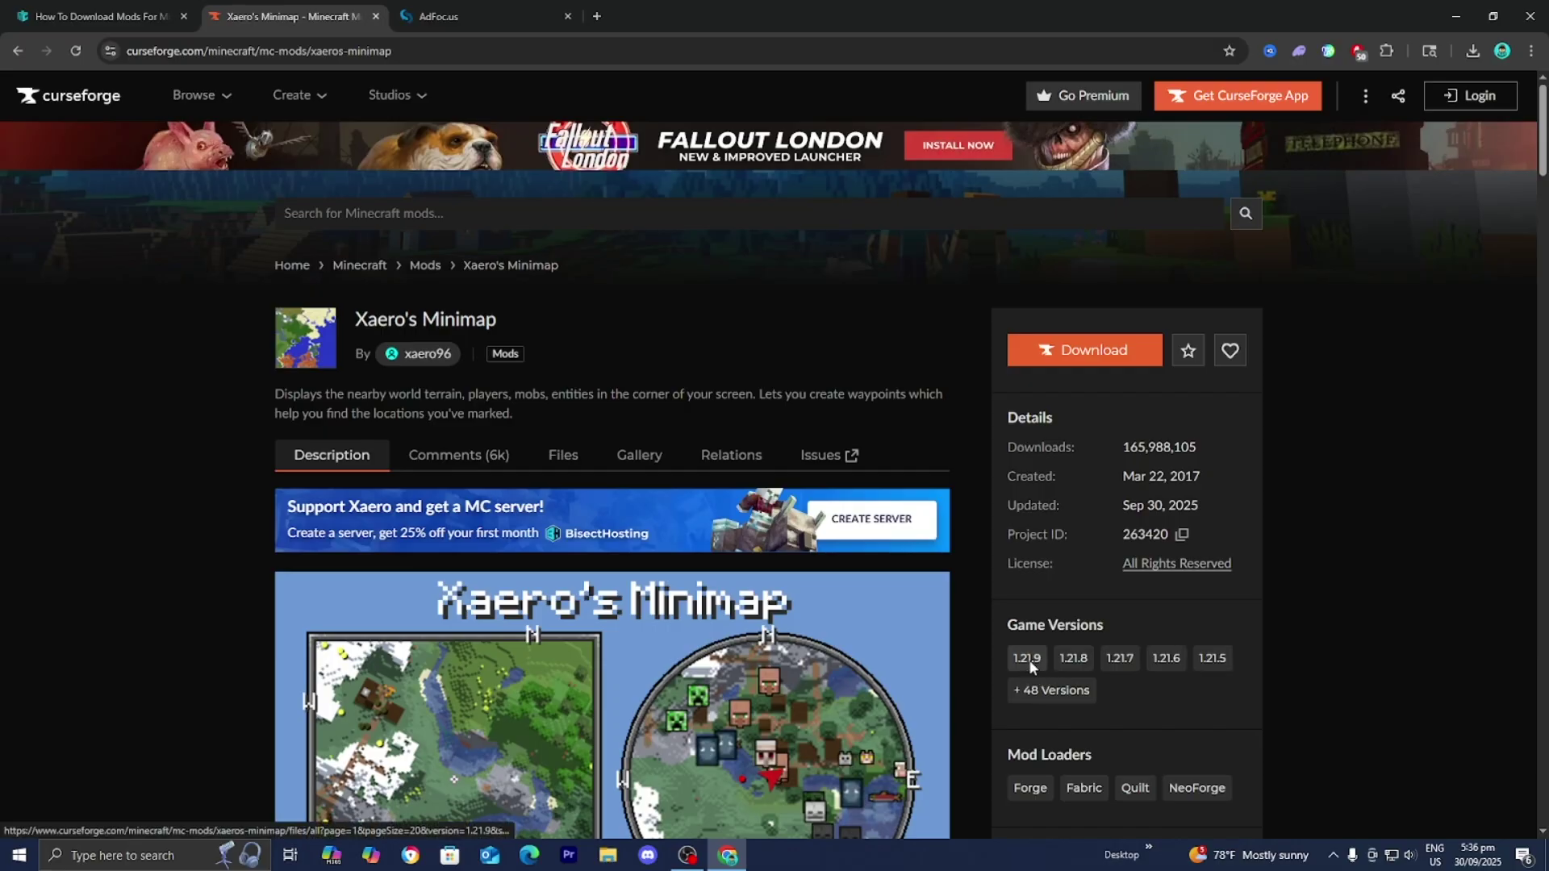
click(1065, 660)
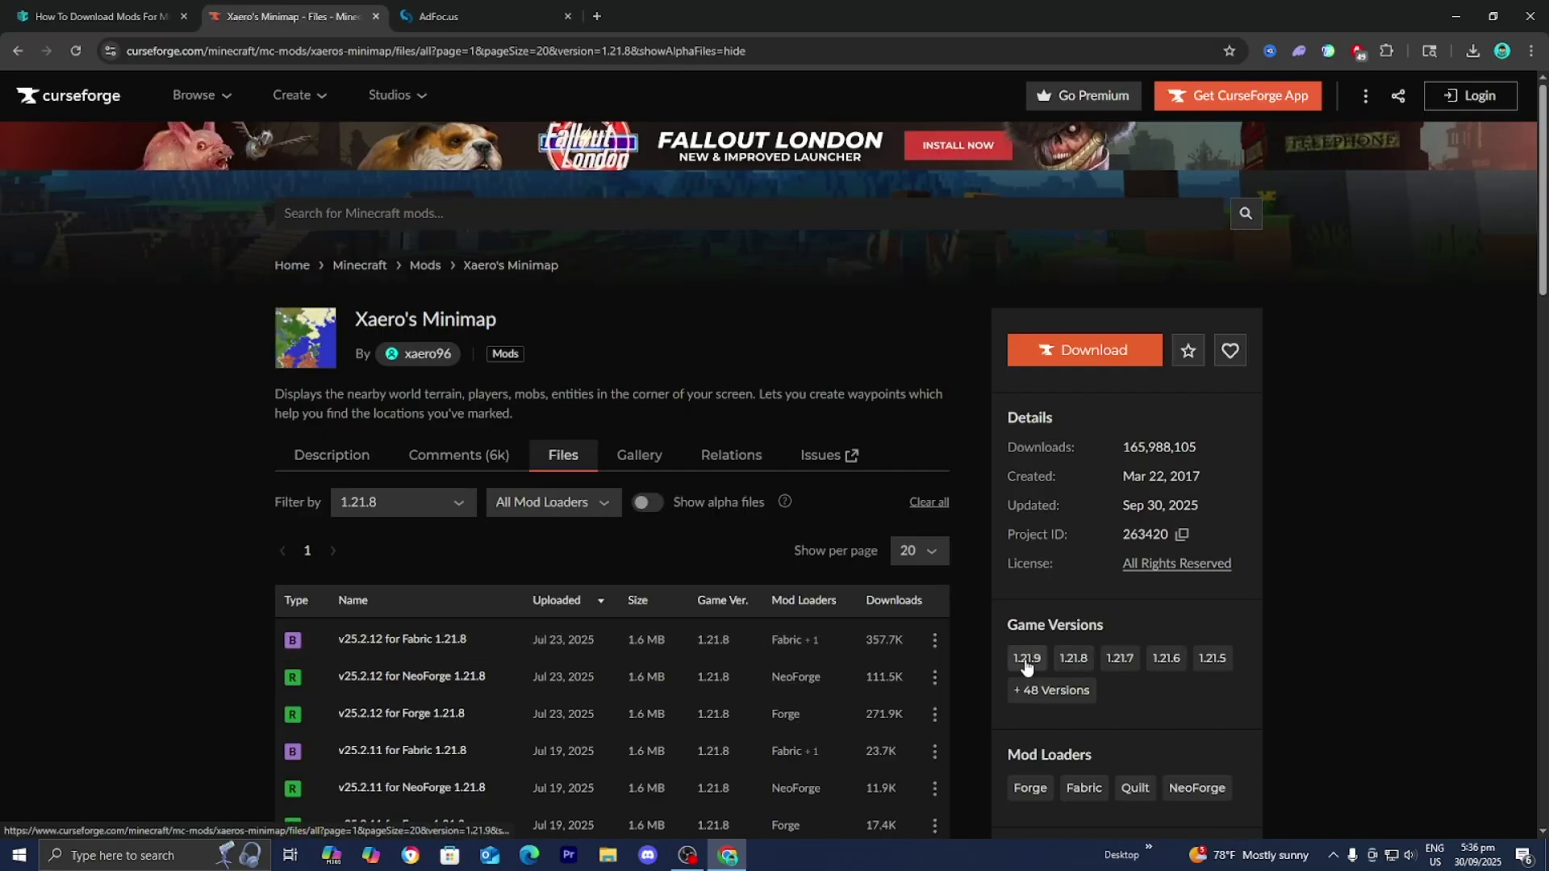
scroll(1000, 659, down, 2)
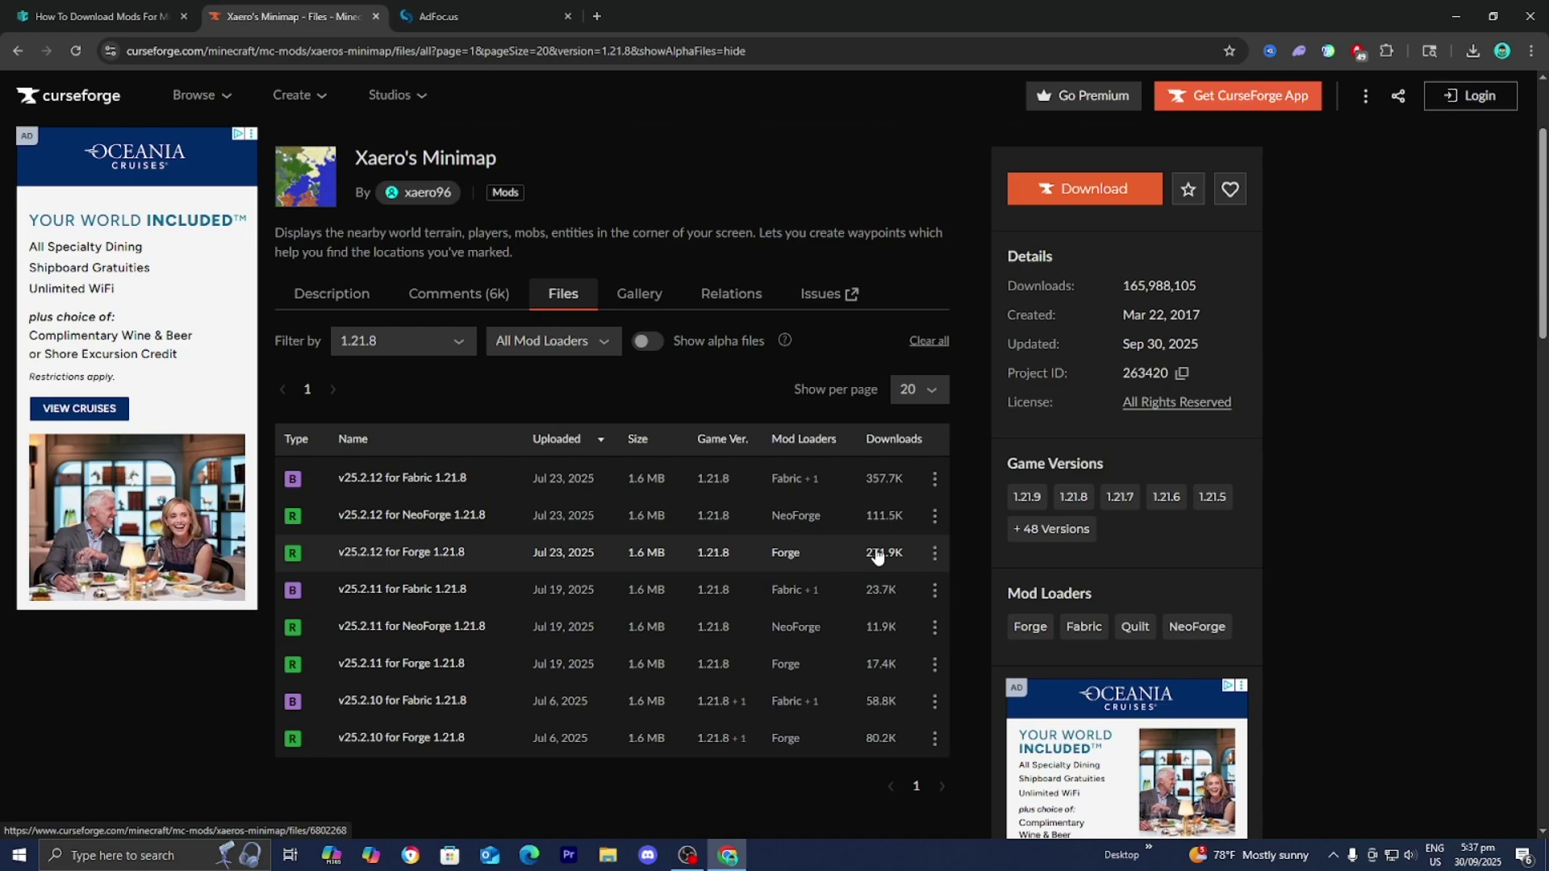
Download the v25.2.12 for Forge 1.21.8 jar and keep it despite the unverified-file warning.
click(932, 555)
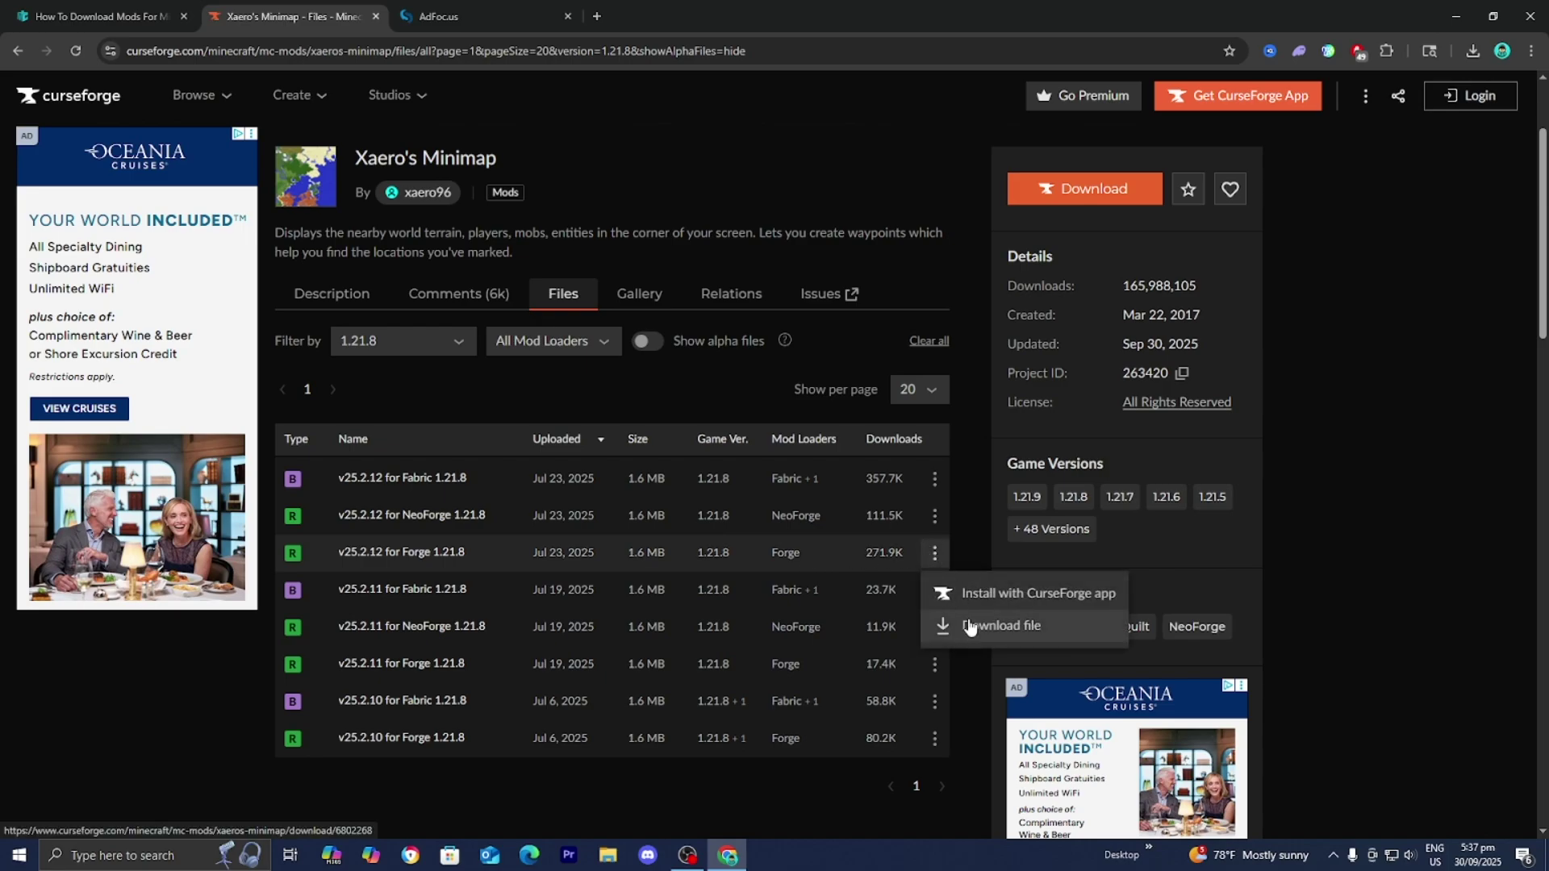
click(968, 625)
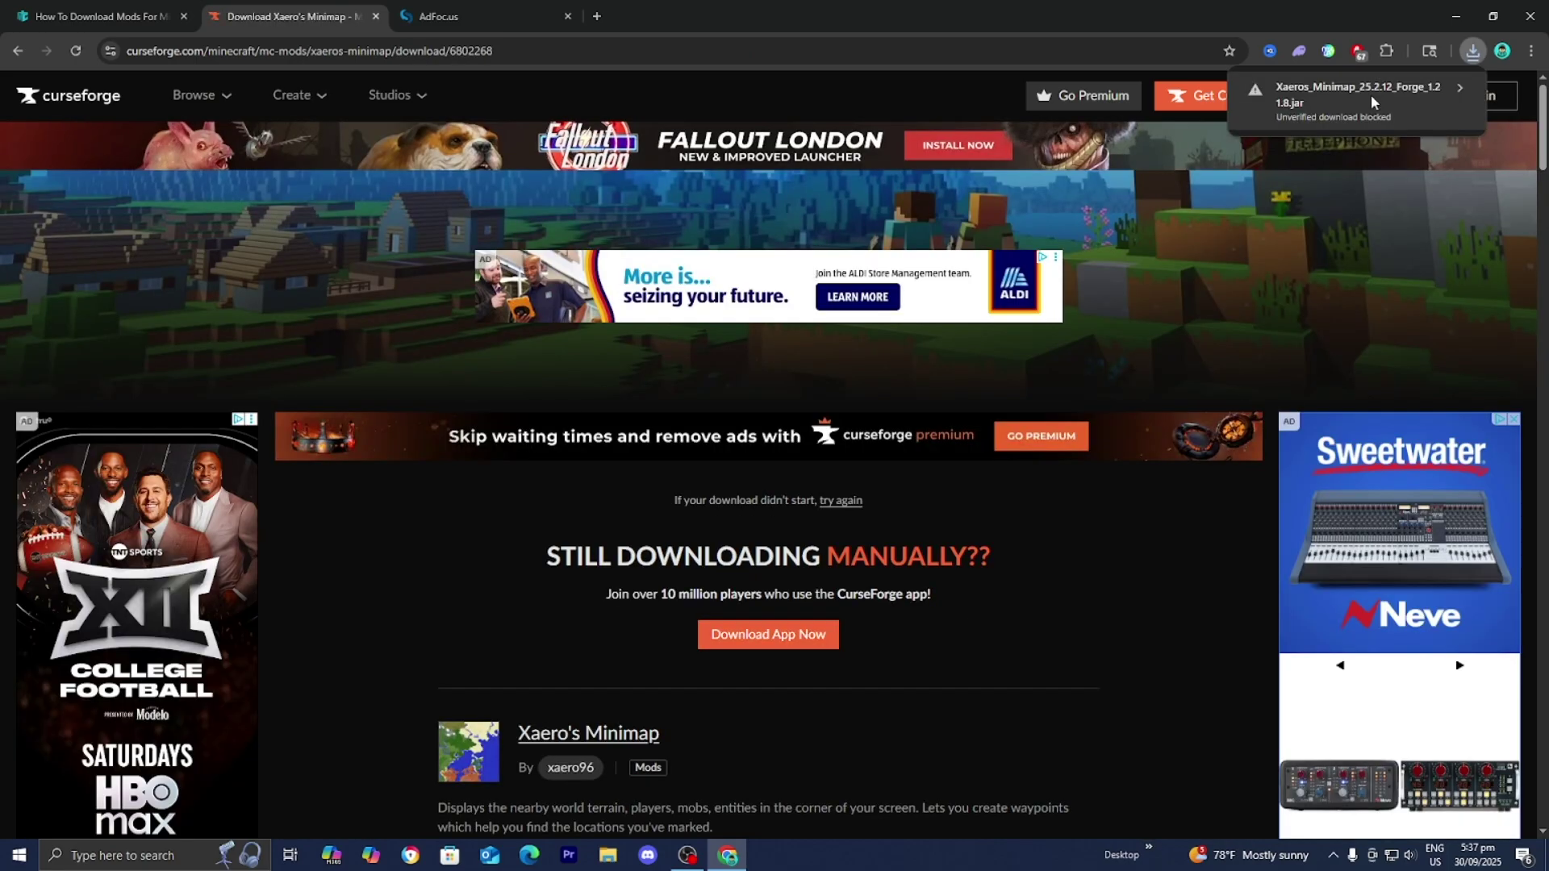
click(1372, 95)
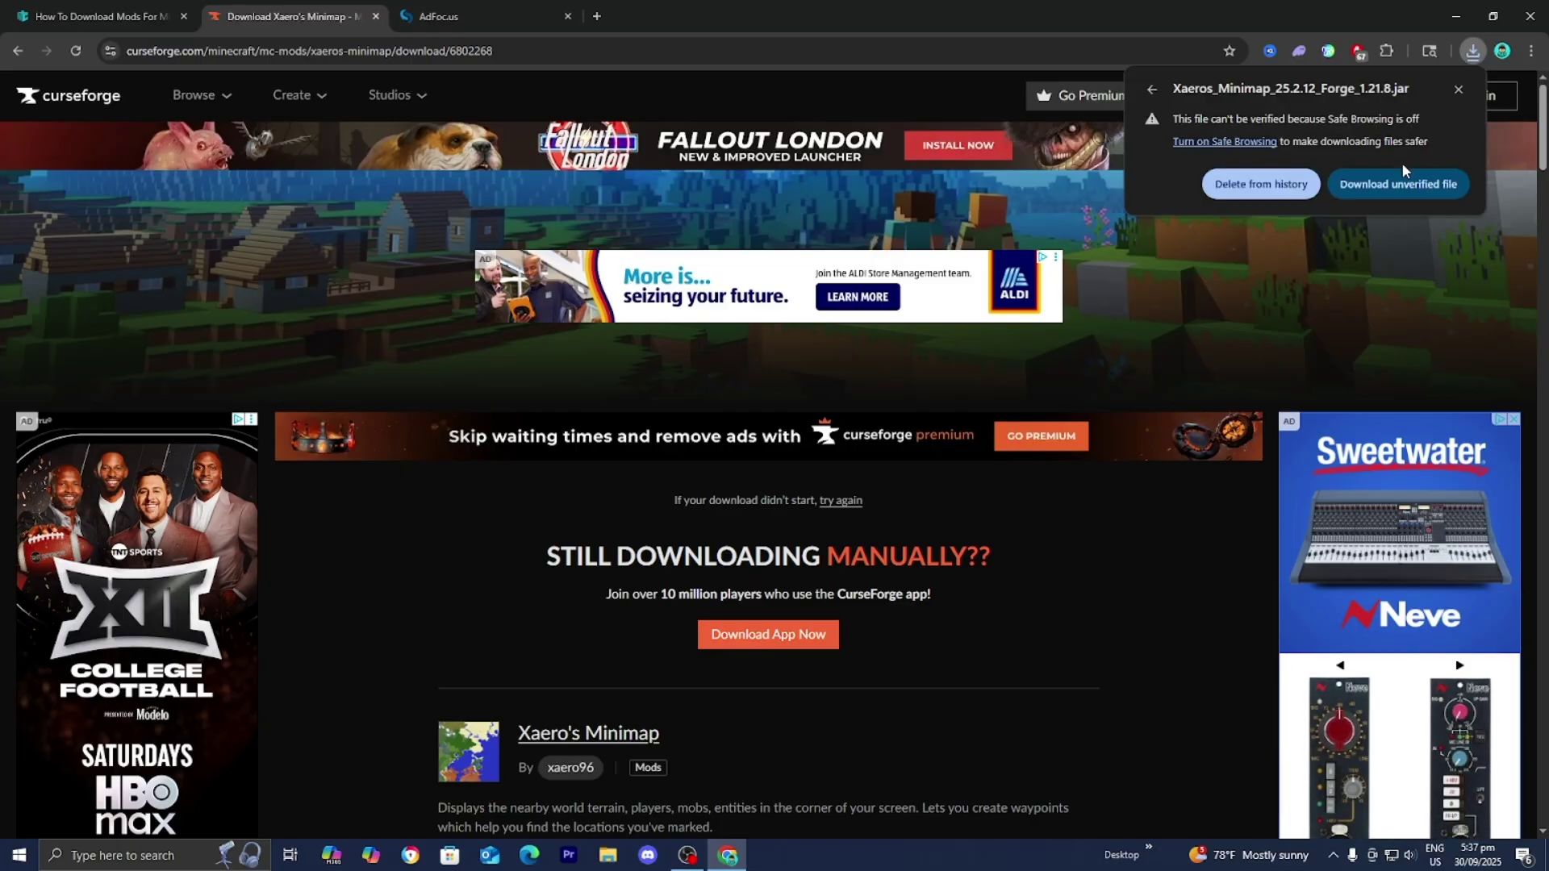
click(1401, 186)
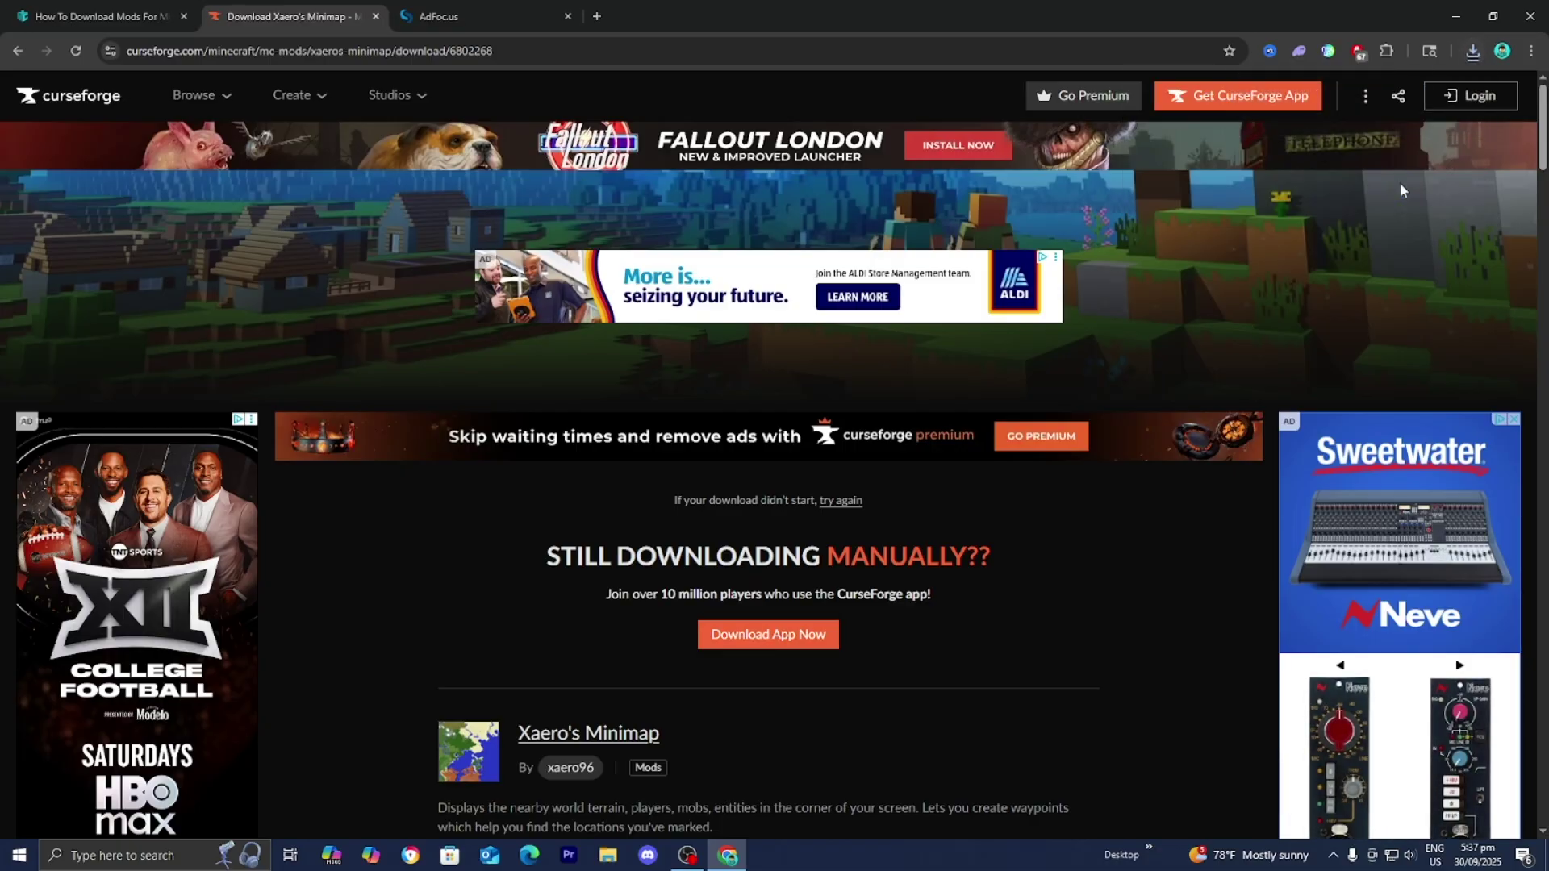
Drag the Xaeros Minimap jar onto the desktop and place the forge jar beside it.
click(1472, 53)
drag(815, 17, 1025, 435)
click(1296, 471)
drag(1145, 554, 891, 206)
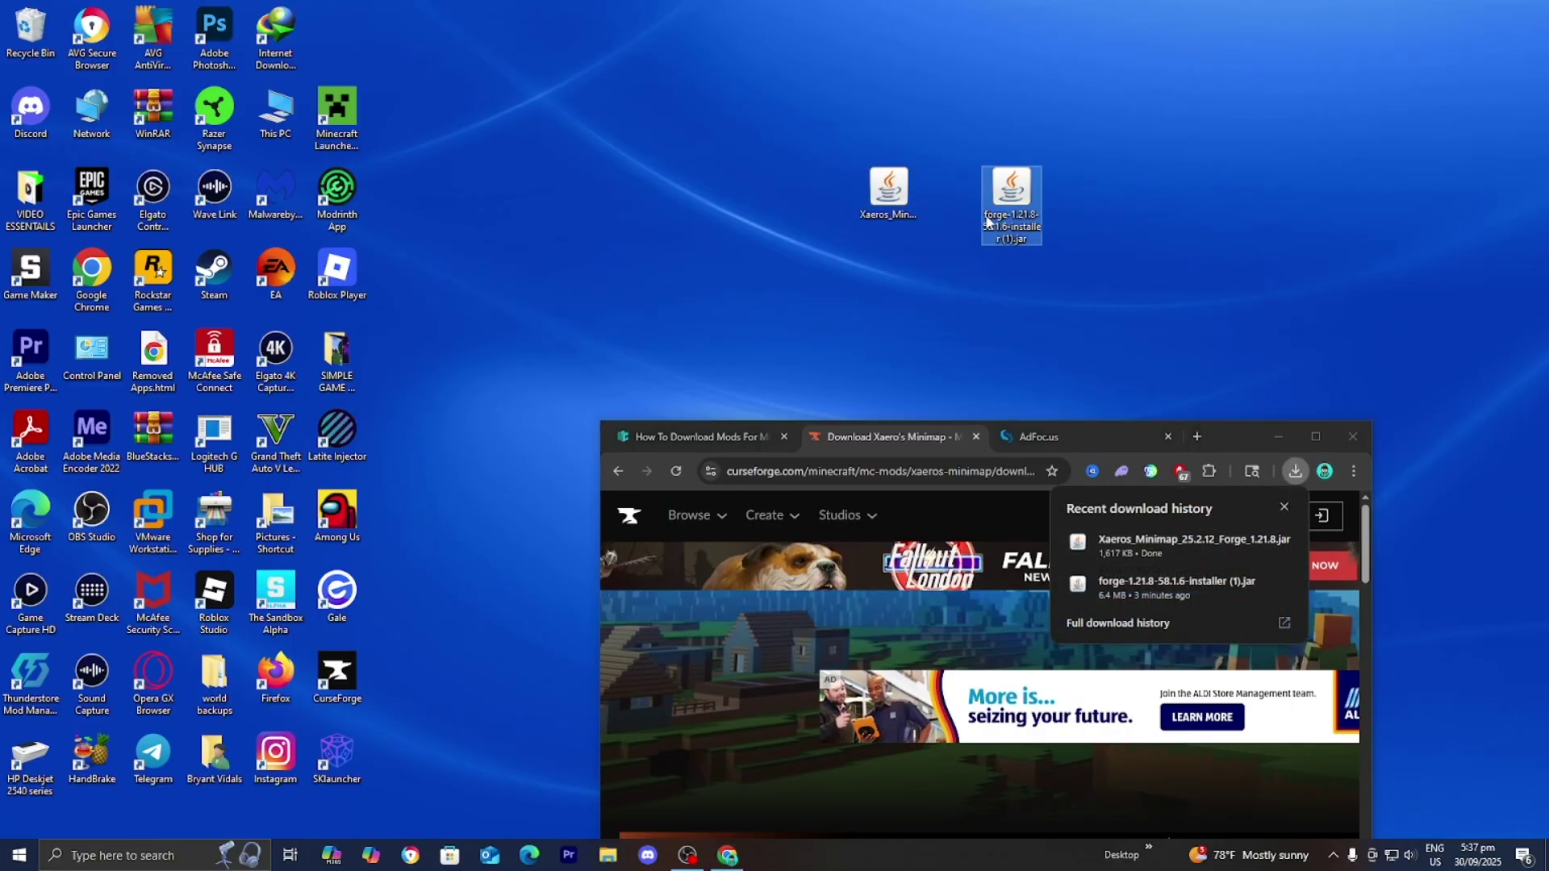
drag(1011, 190, 950, 193)
Maximize Chrome, return to the MCPE Central tutorial, and scroll to Step 3 on Java 21.
click(1317, 439)
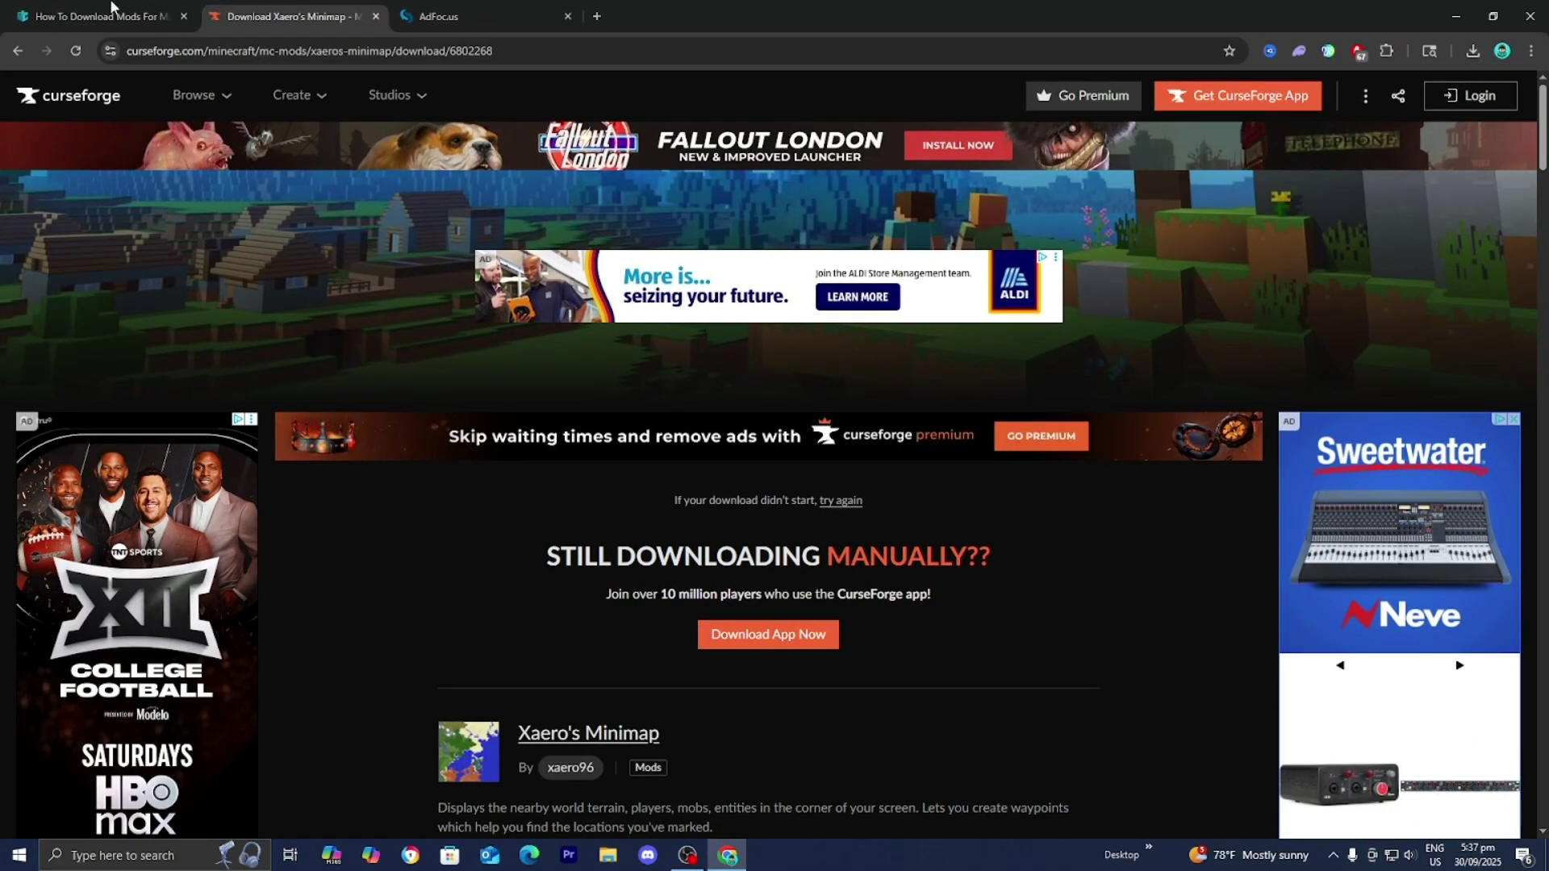
click(93, 16)
scroll(17, 308, down, 6)
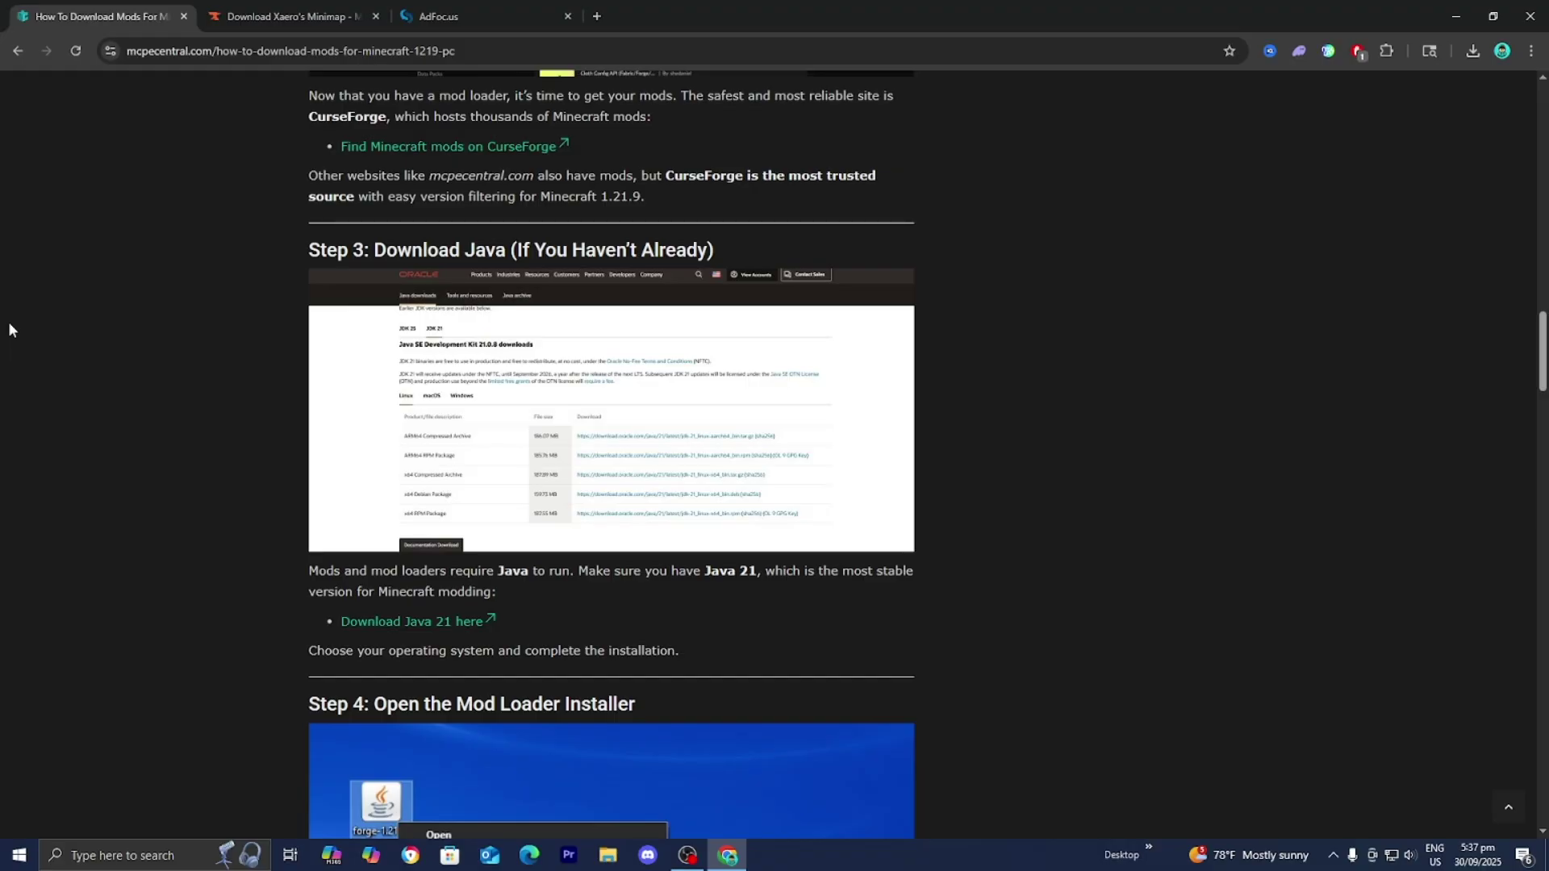
Show Oracle's JDK 21 Windows downloads, highlight the x64 Installer, then minimize Chrome.
click(418, 622)
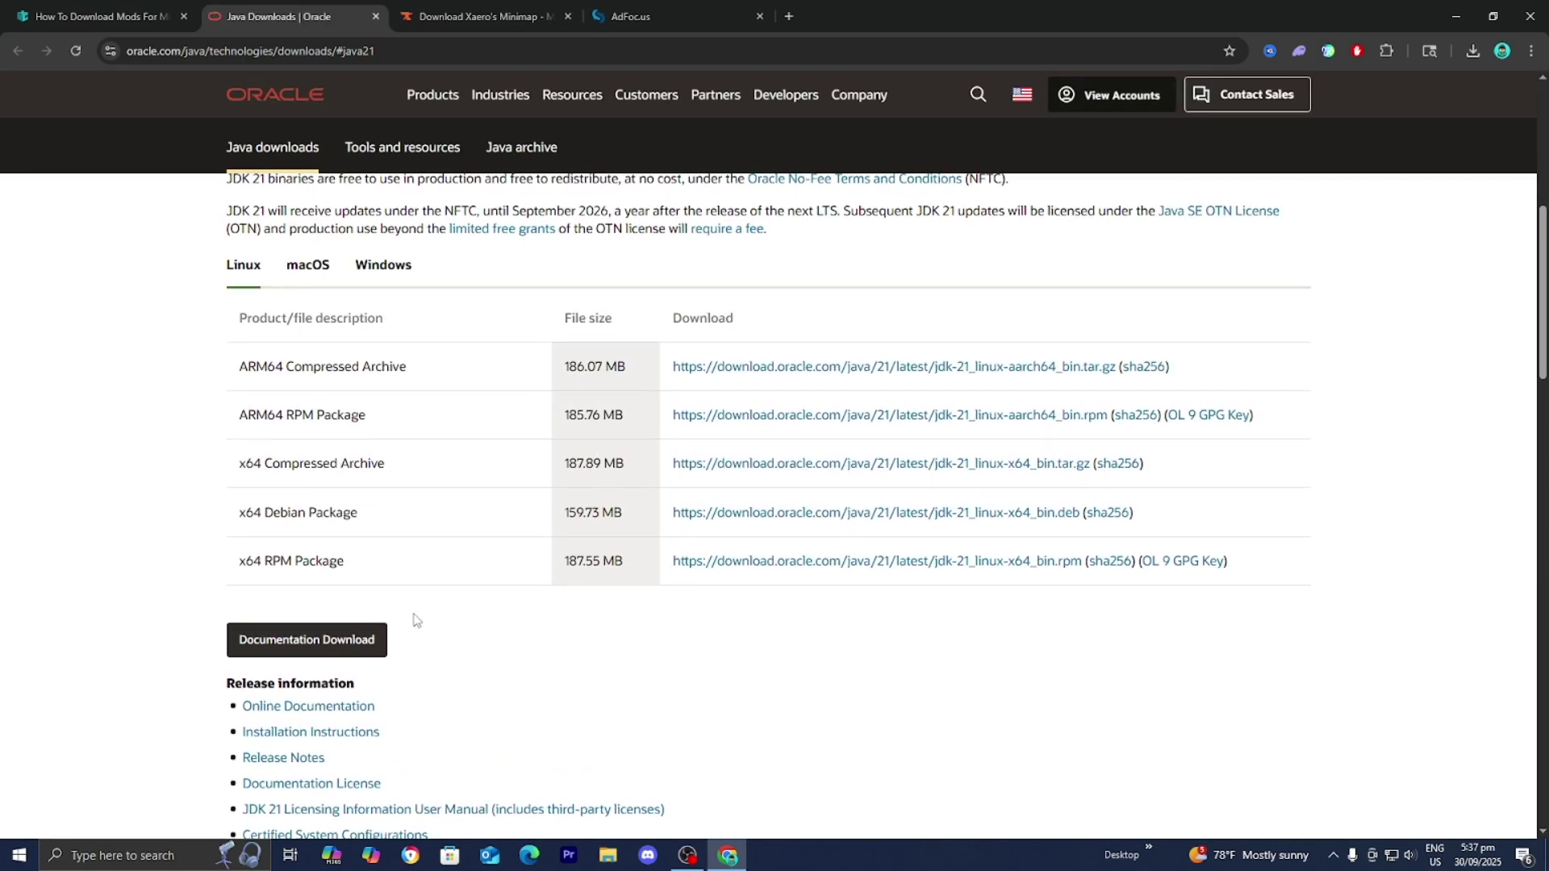
scroll(413, 619, up, 2)
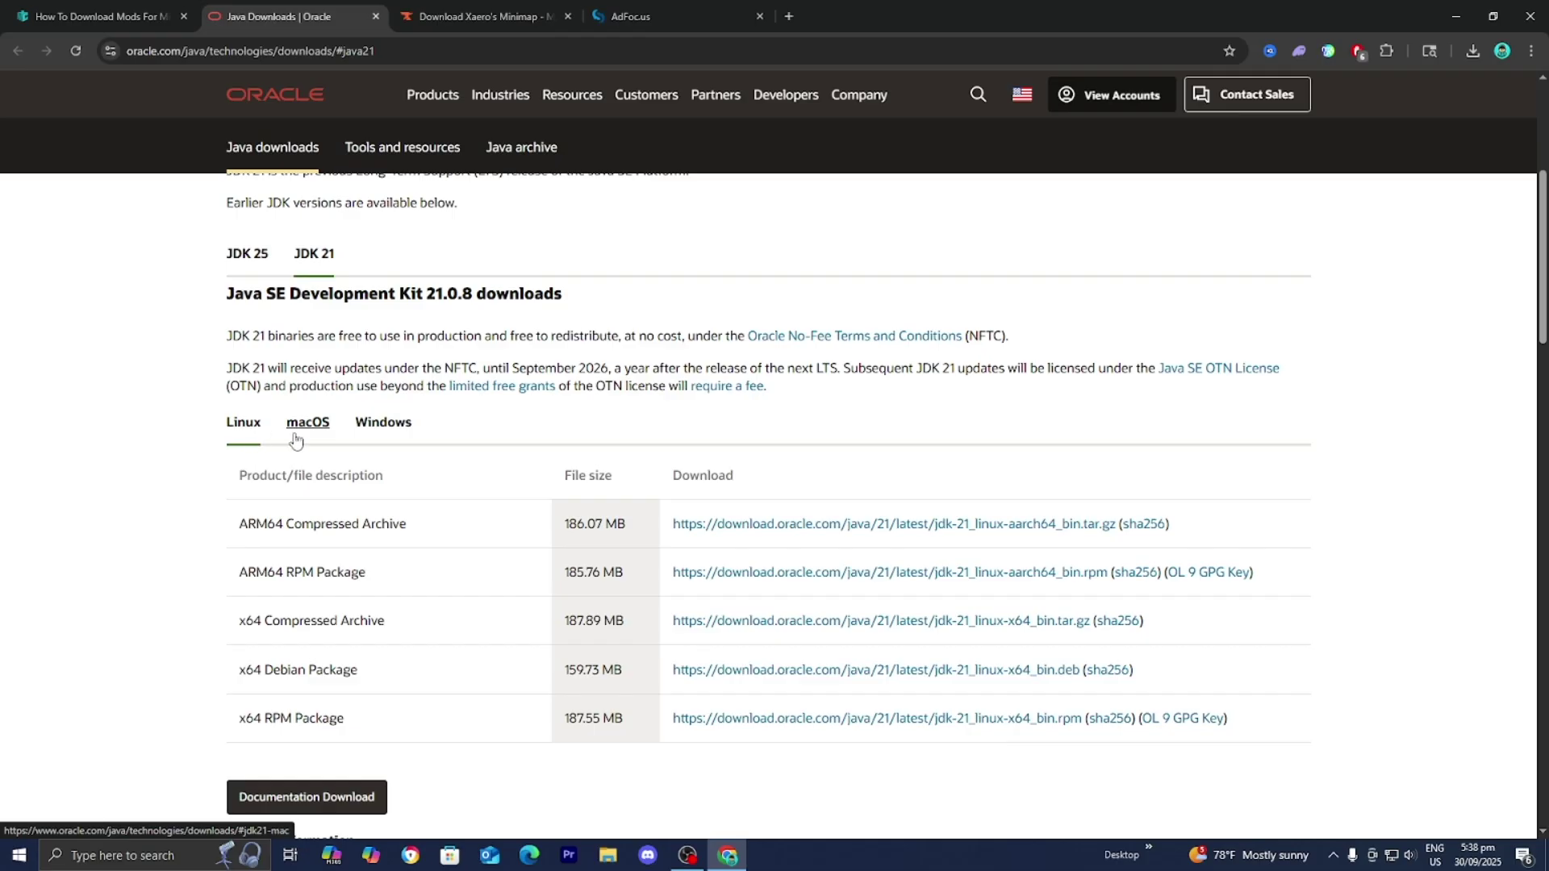
click(369, 439)
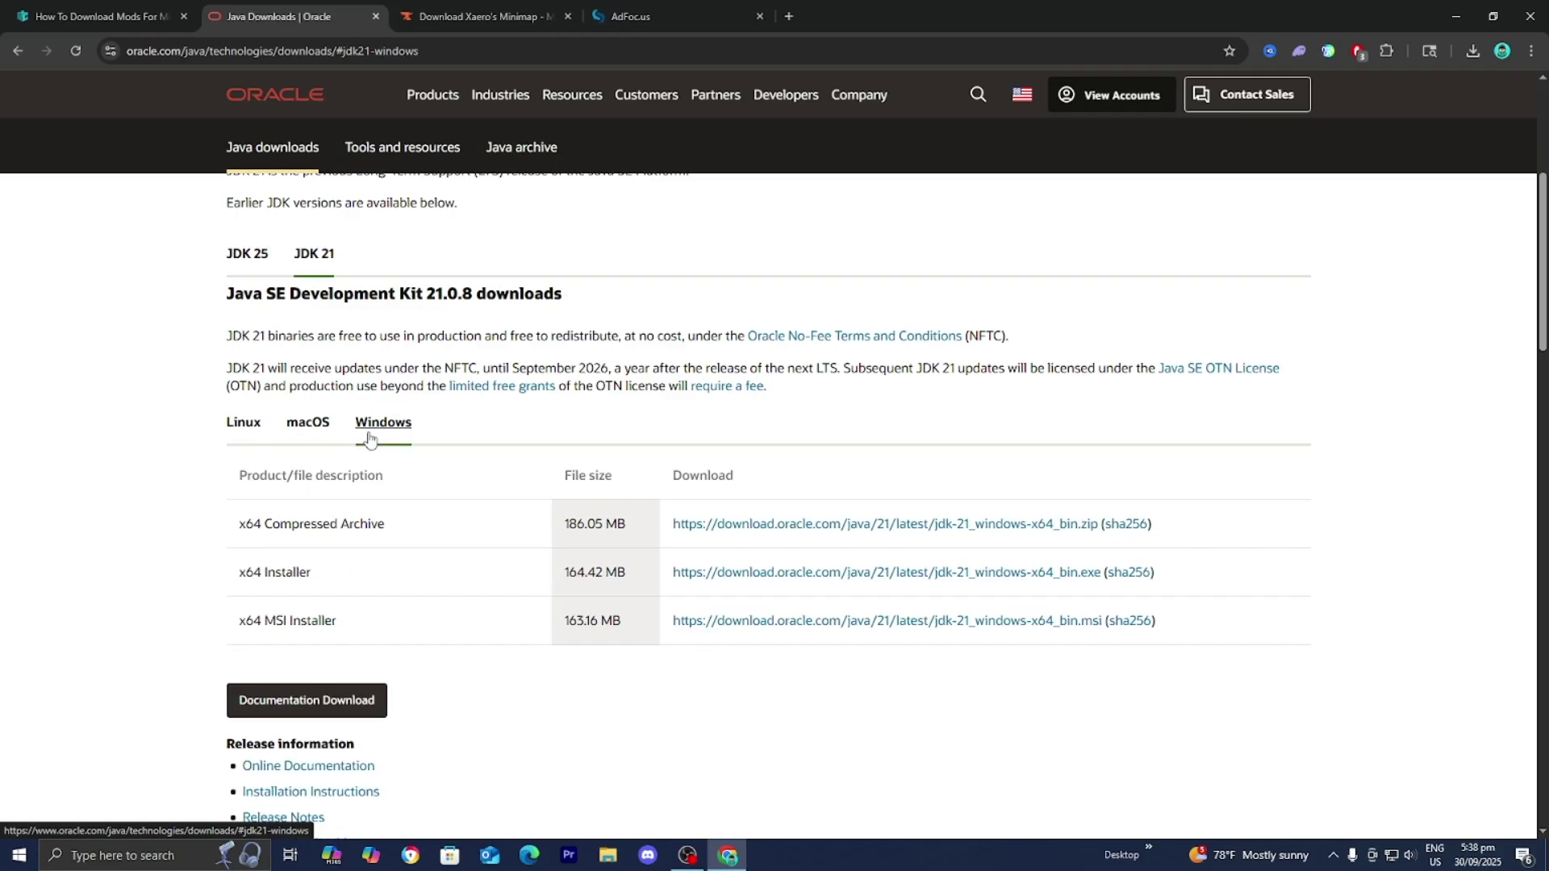
drag(312, 573, 241, 572)
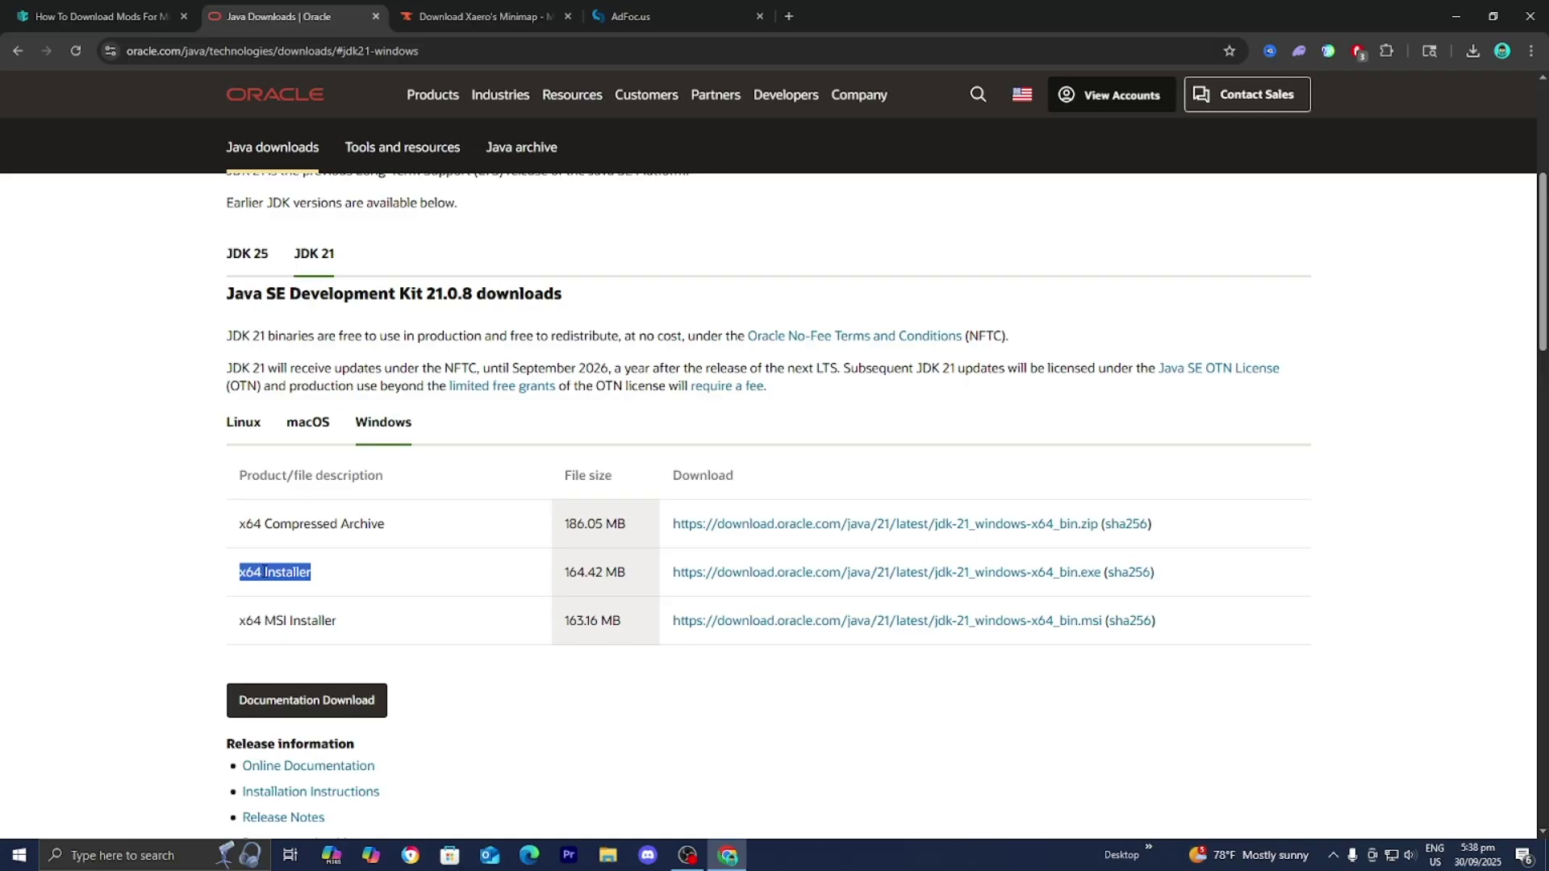
click(1456, 16)
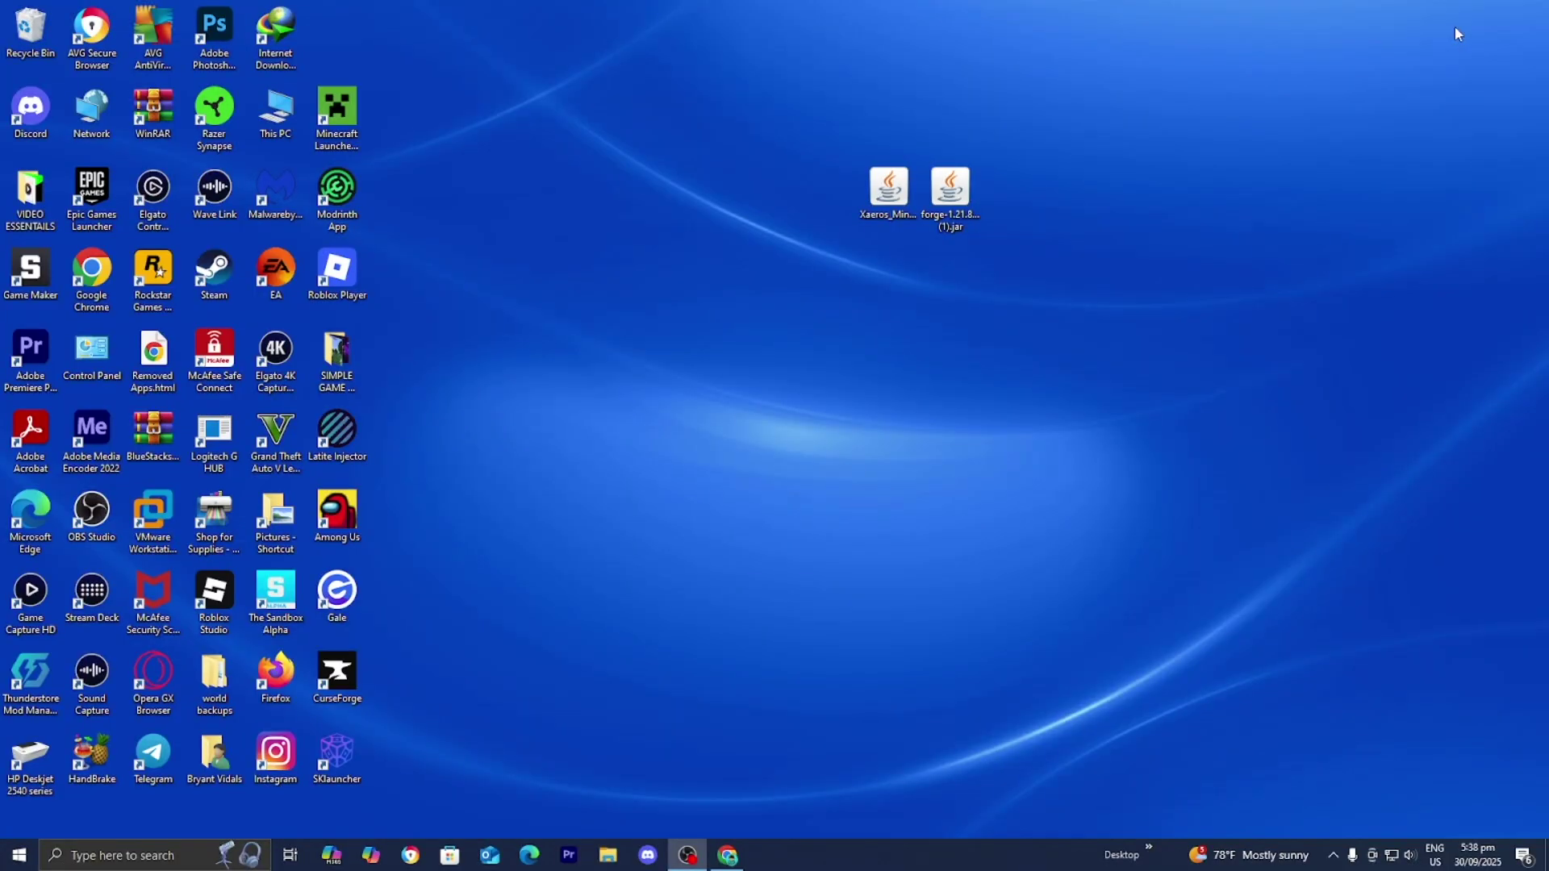
Move the Xaeros Minimap and forge jars side by side near the desktop centre.
drag(916, 217, 789, 379)
drag(951, 195, 825, 389)
click(918, 352)
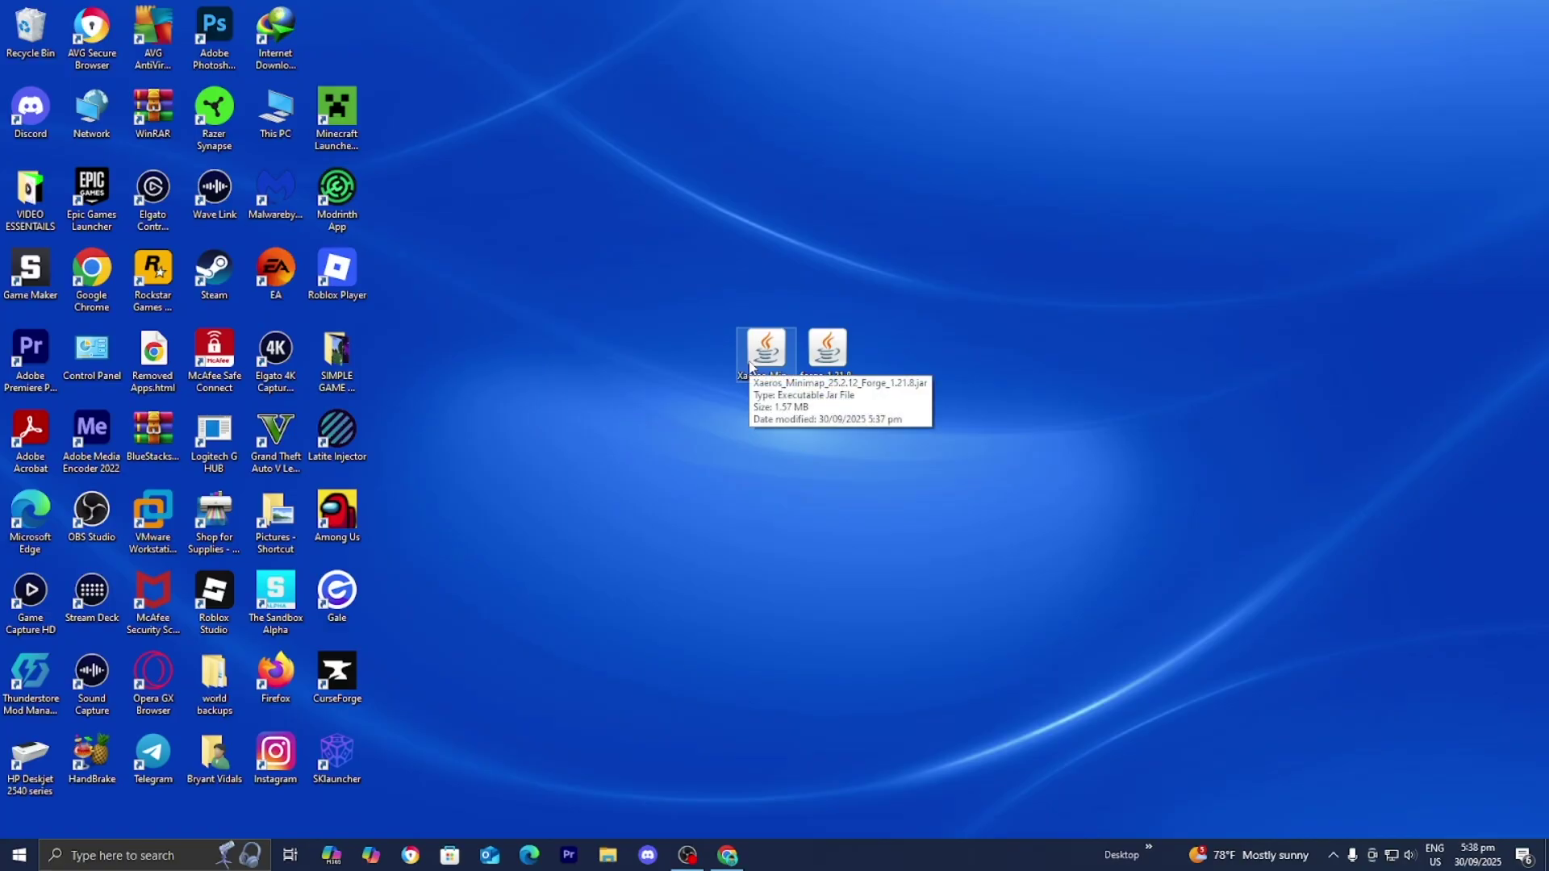
Open the forge installer jar with Java(TM) Platform SE binary.
click(831, 367)
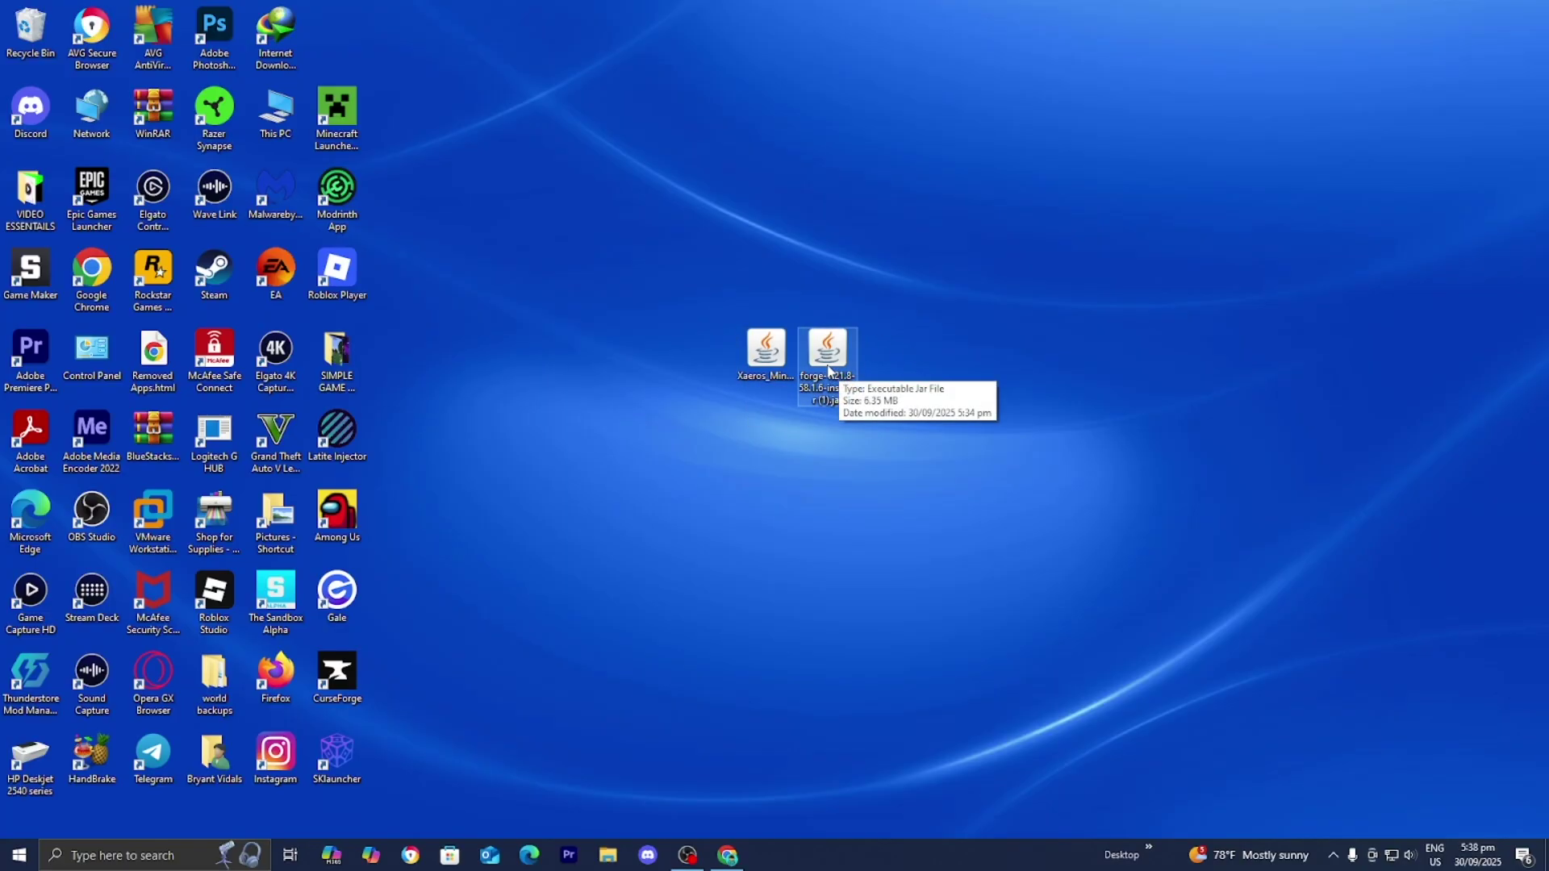
right_click(831, 369)
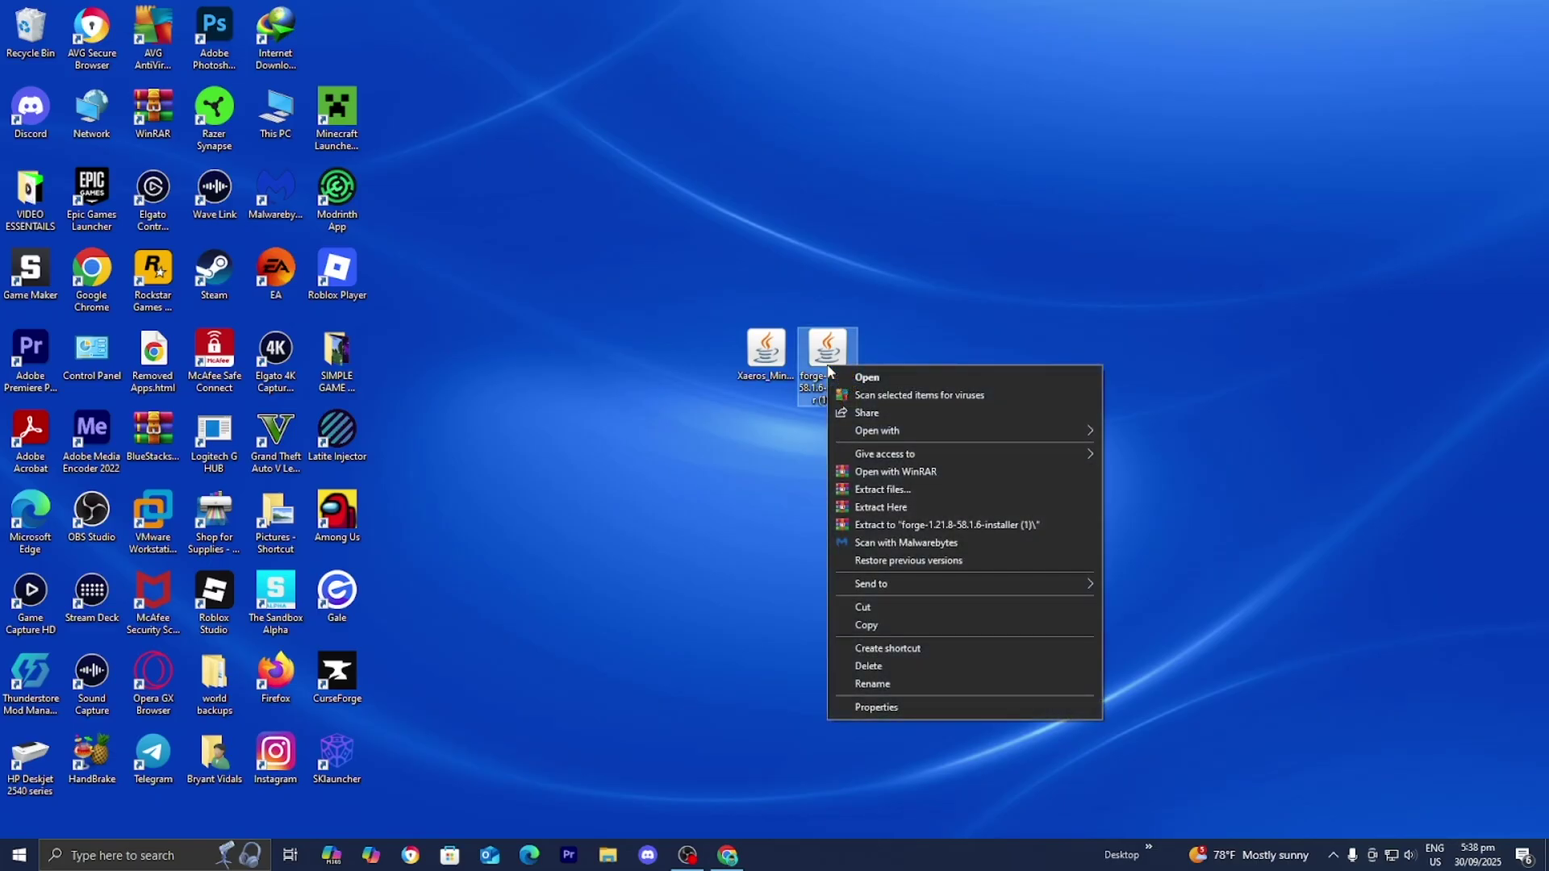
mouse_move(899, 434)
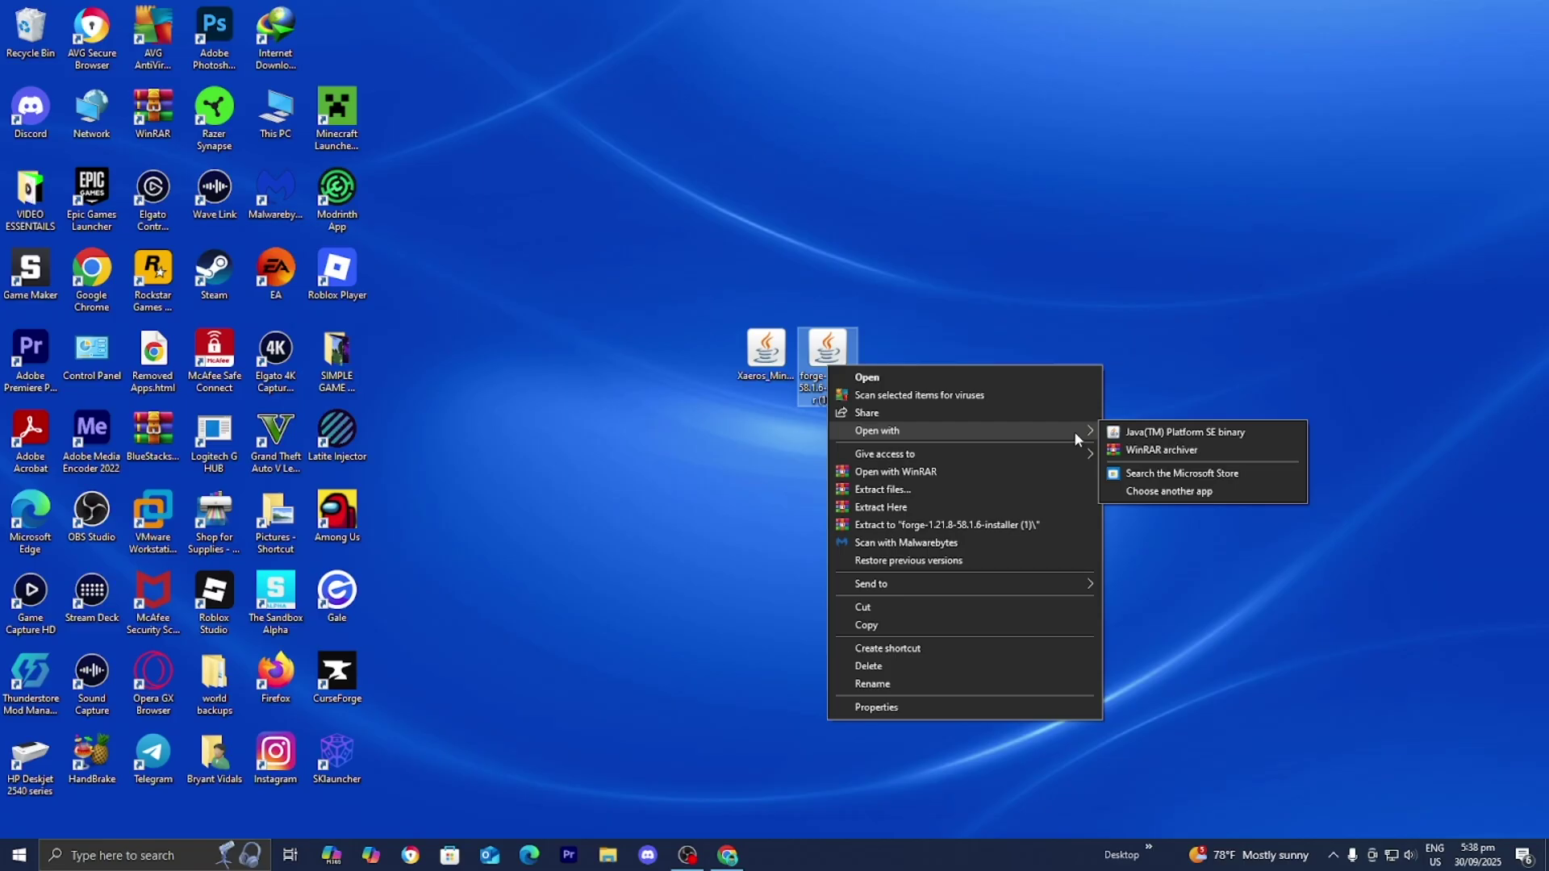
click(1150, 433)
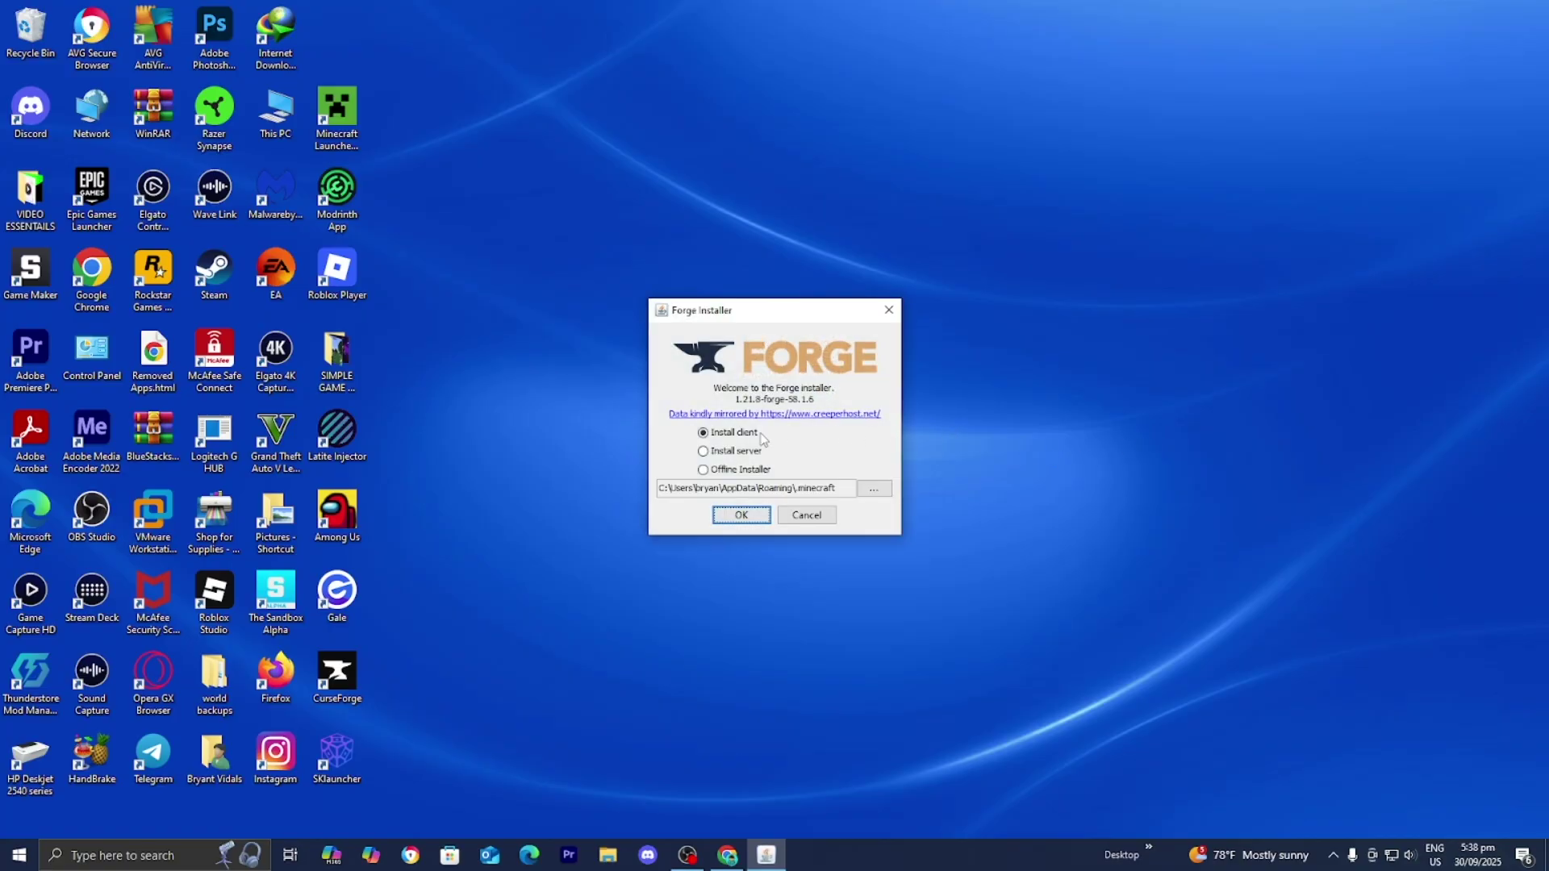
Install the Forge 1.21.8-forge-58.1.6 client and dismiss the success message.
click(764, 514)
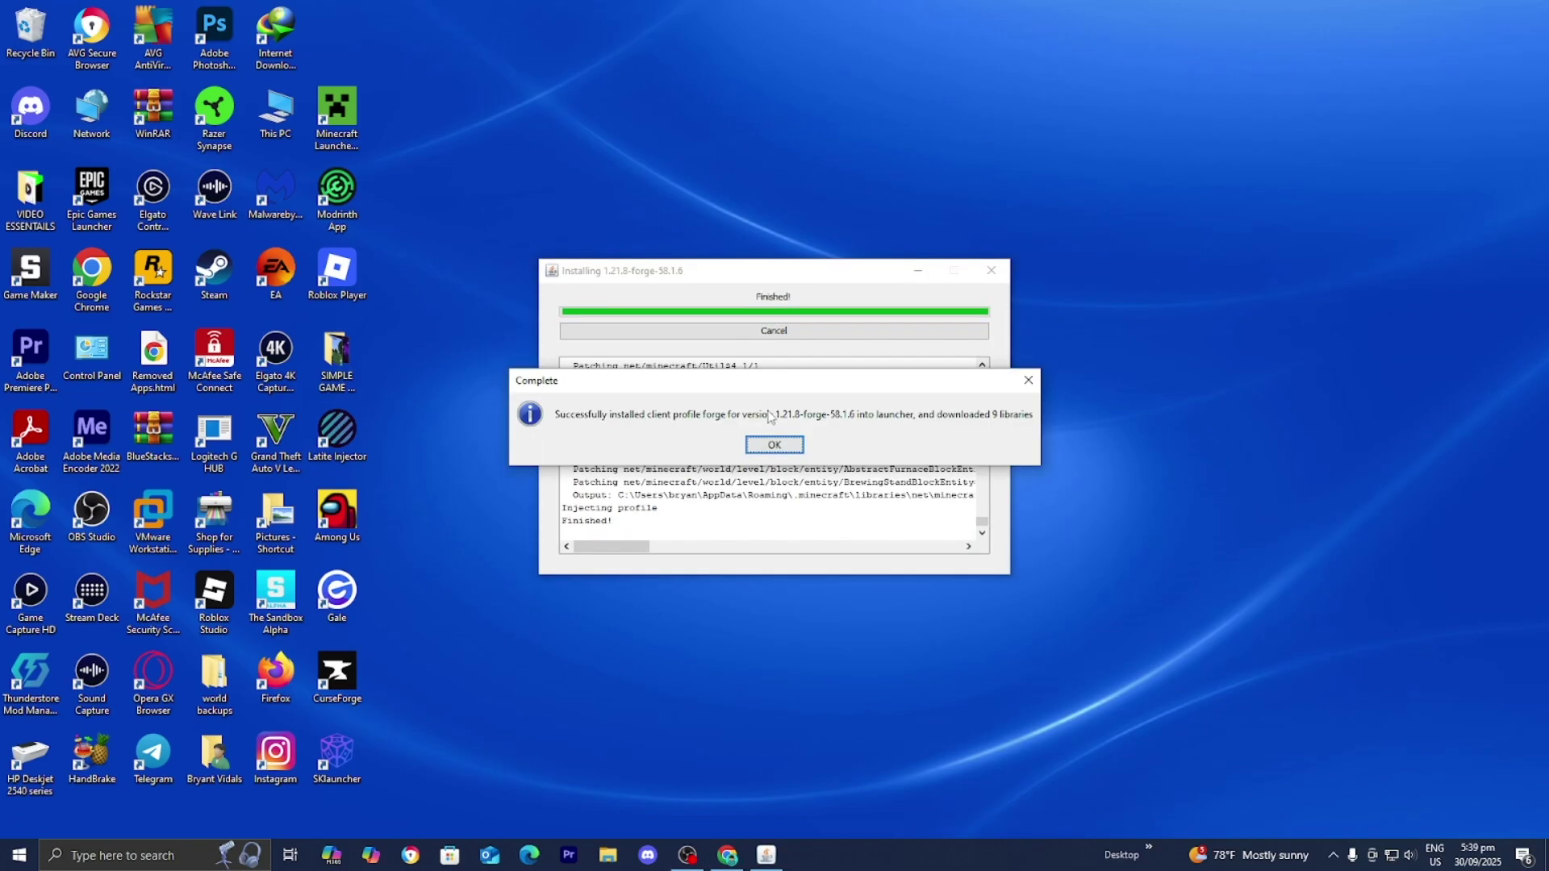
click(779, 444)
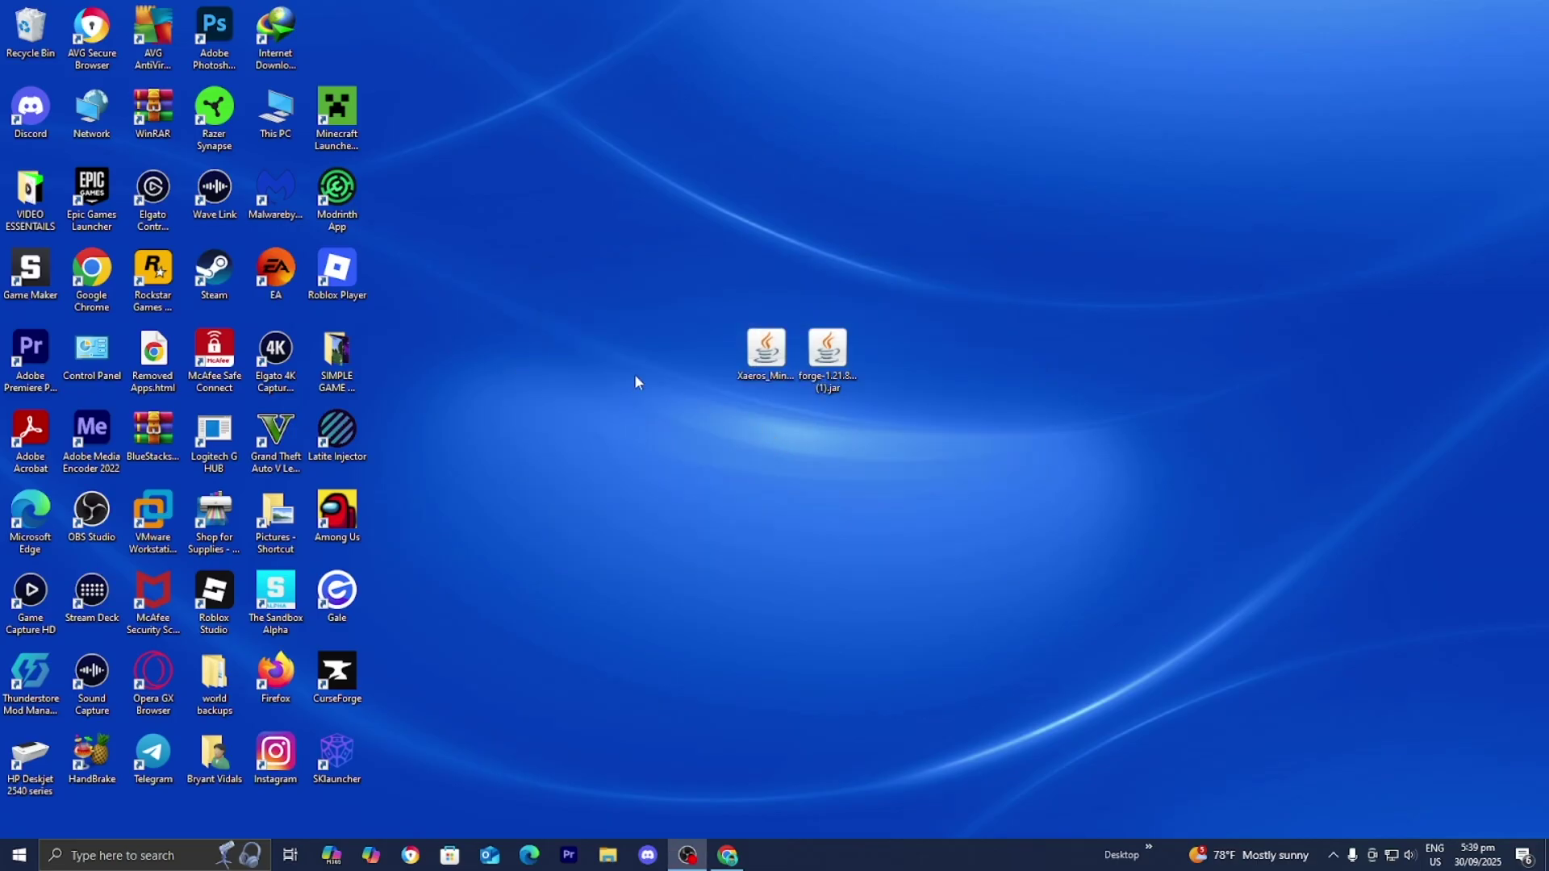
Launch the Minecraft Launcher and show the Installations list with the forge 1.21.8-forge-58.1.6 profile.
double_click(326, 124)
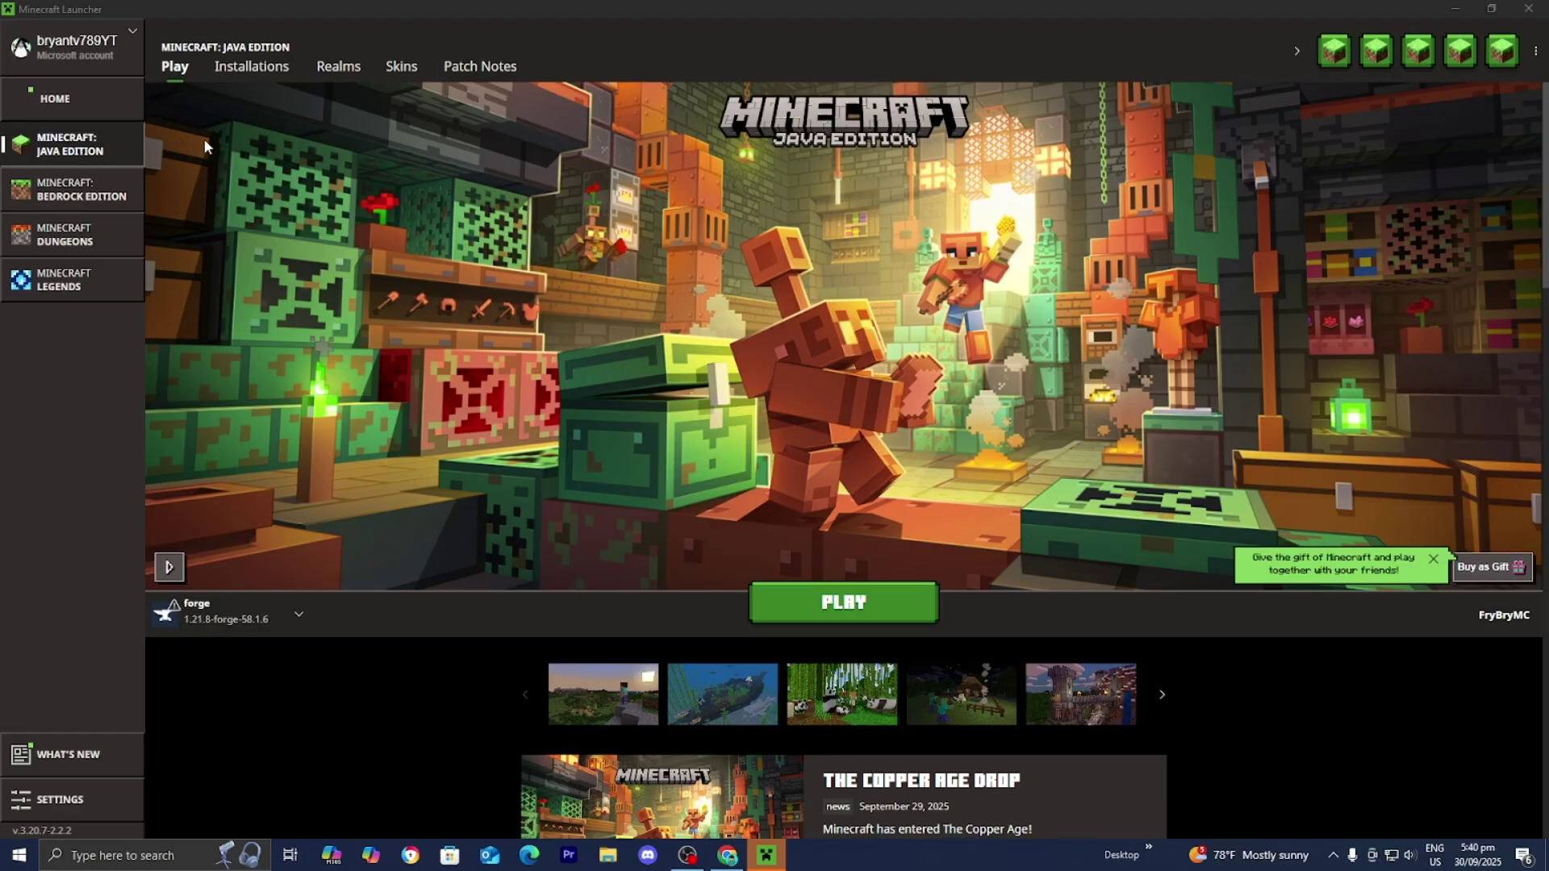
click(255, 81)
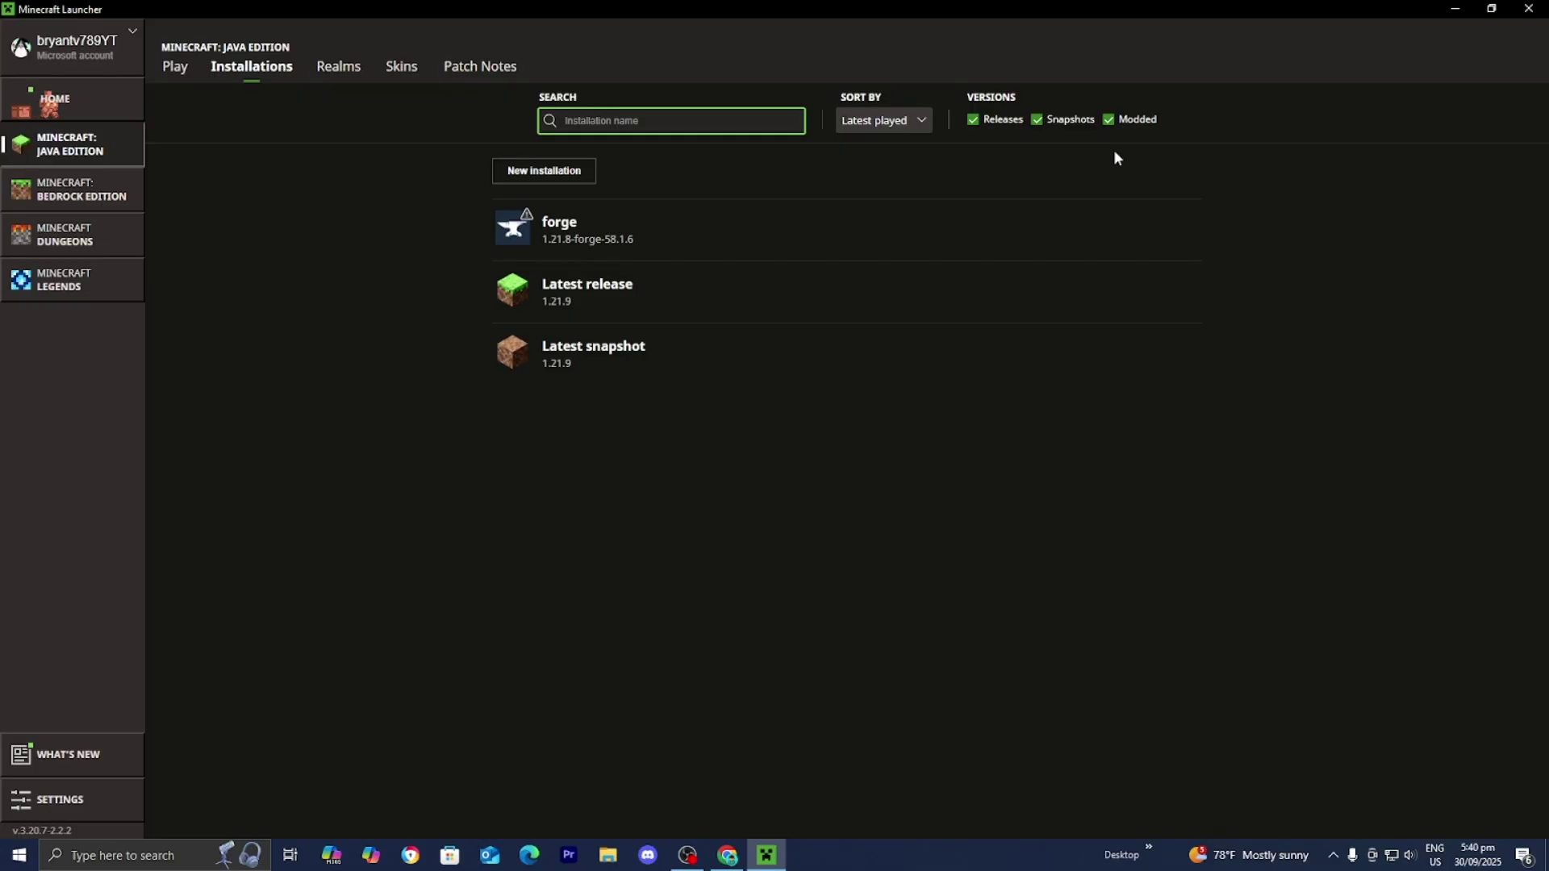
mouse_move(568, 243)
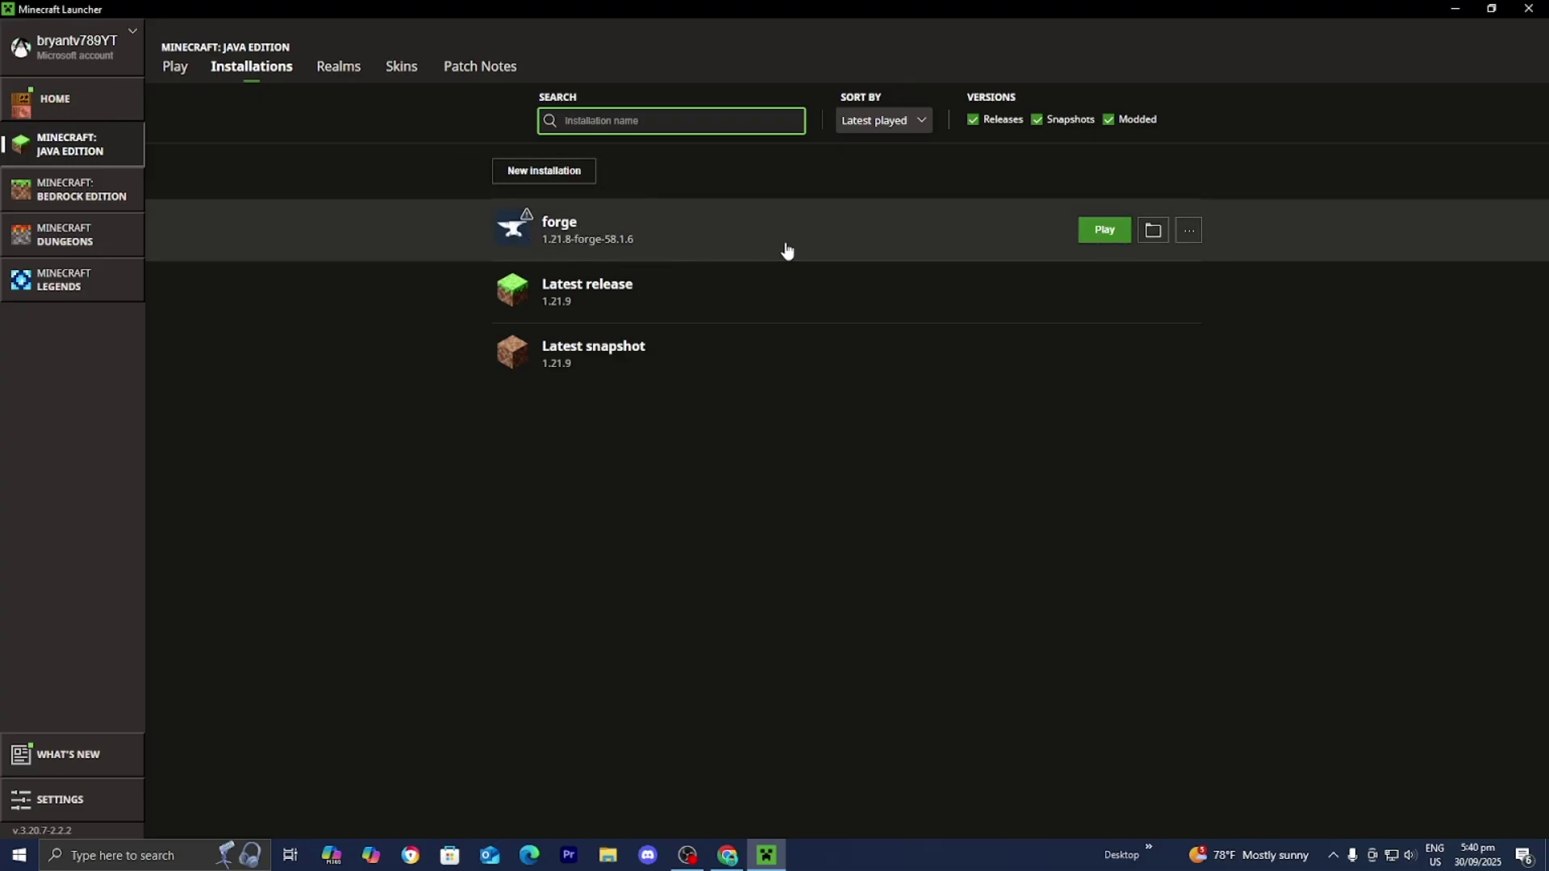
Open the forge installation's .minecraft folder and go into the mods folder.
click(1154, 234)
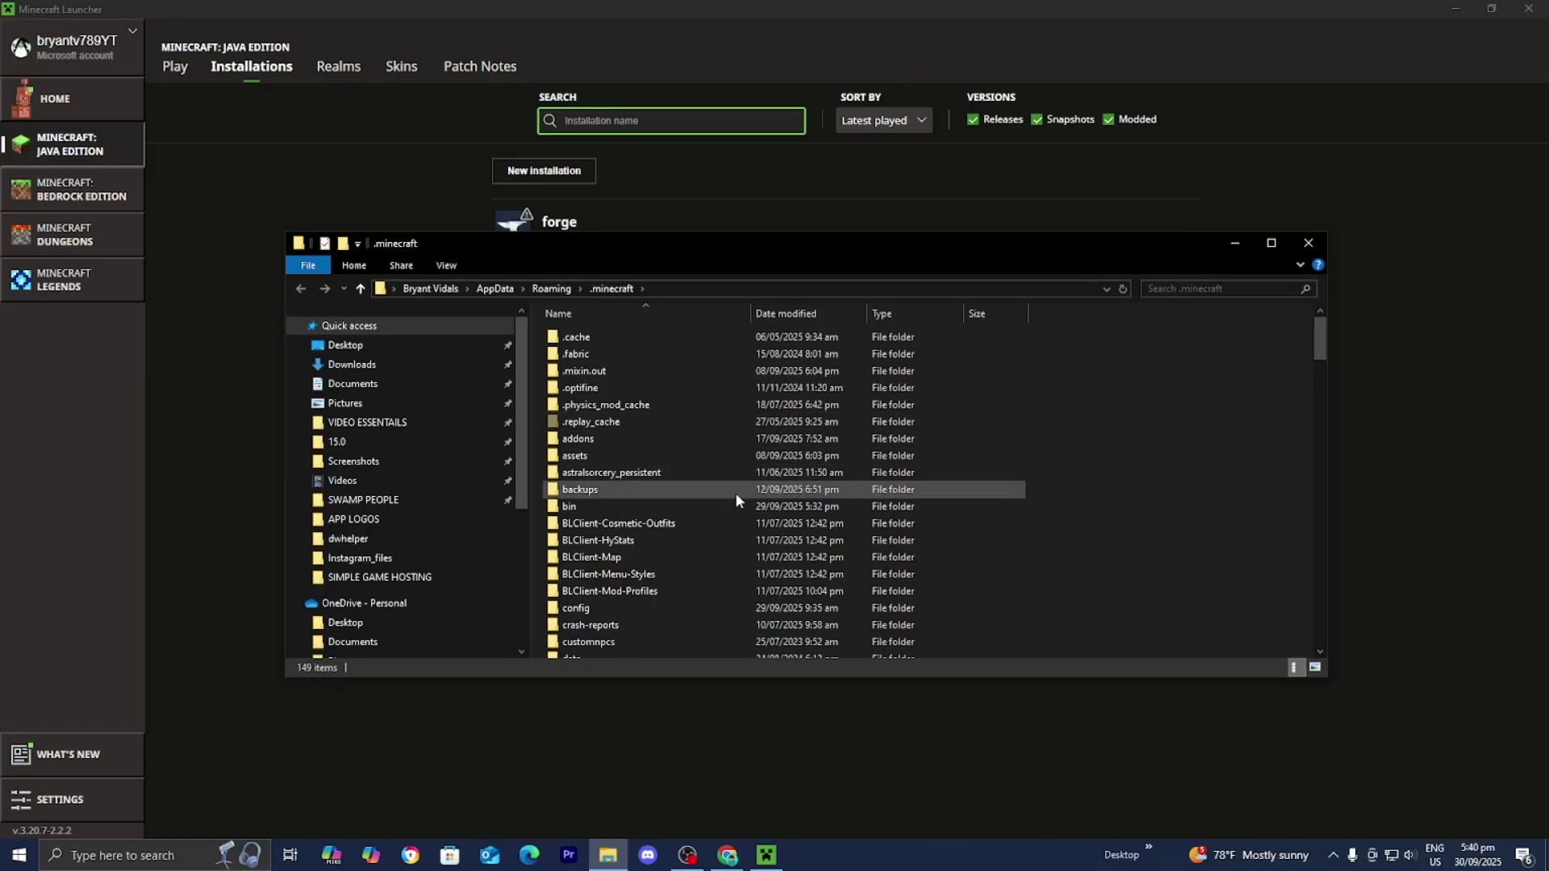
scroll(732, 482, down, 3)
scroll(729, 477, down, 7)
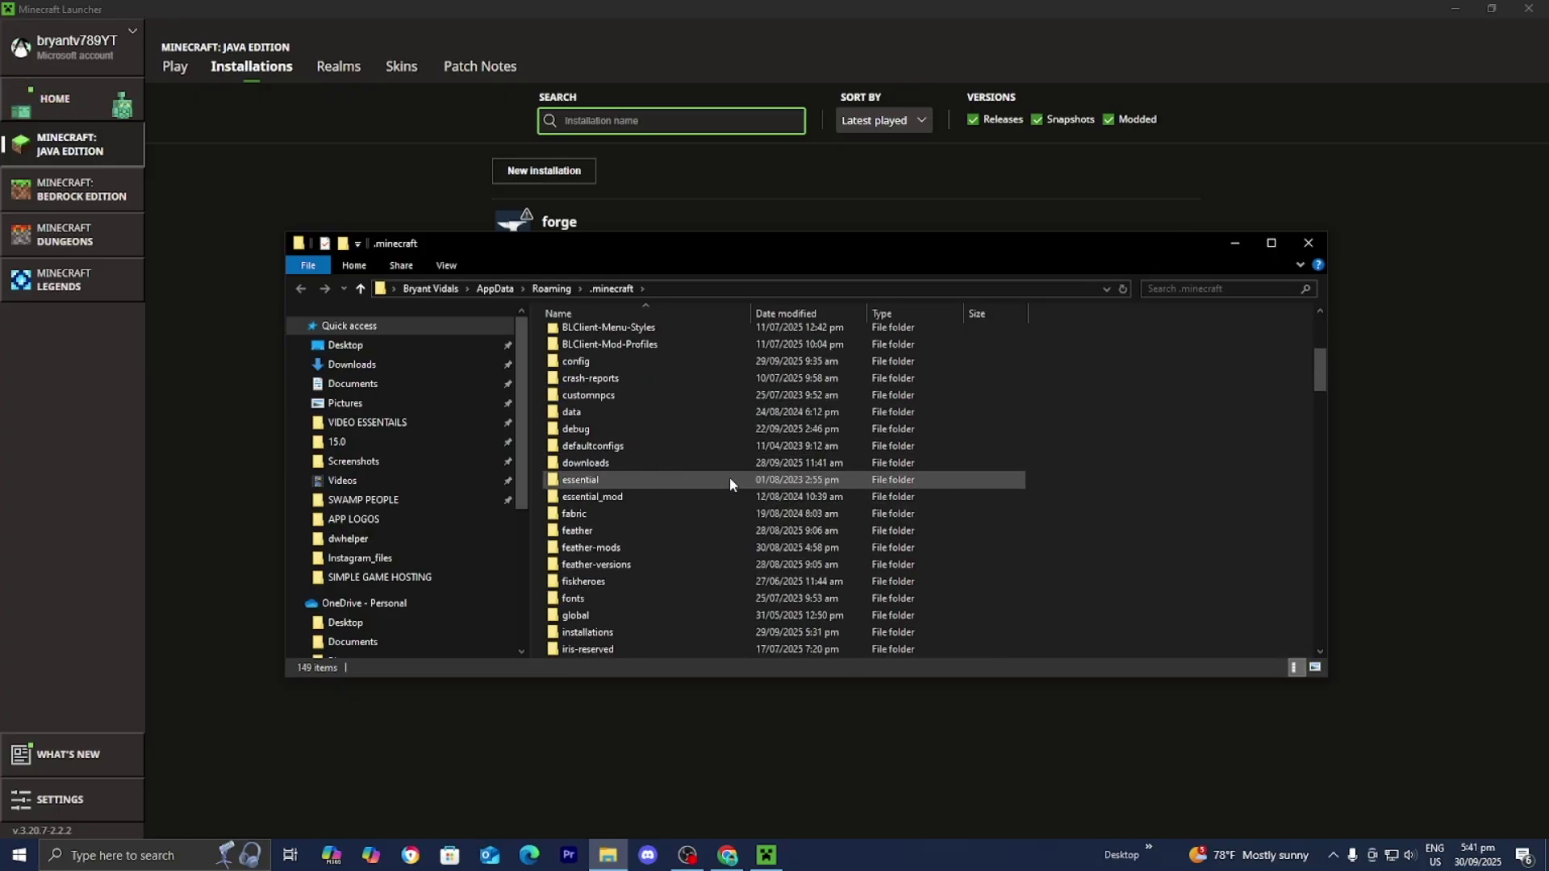
click(659, 516)
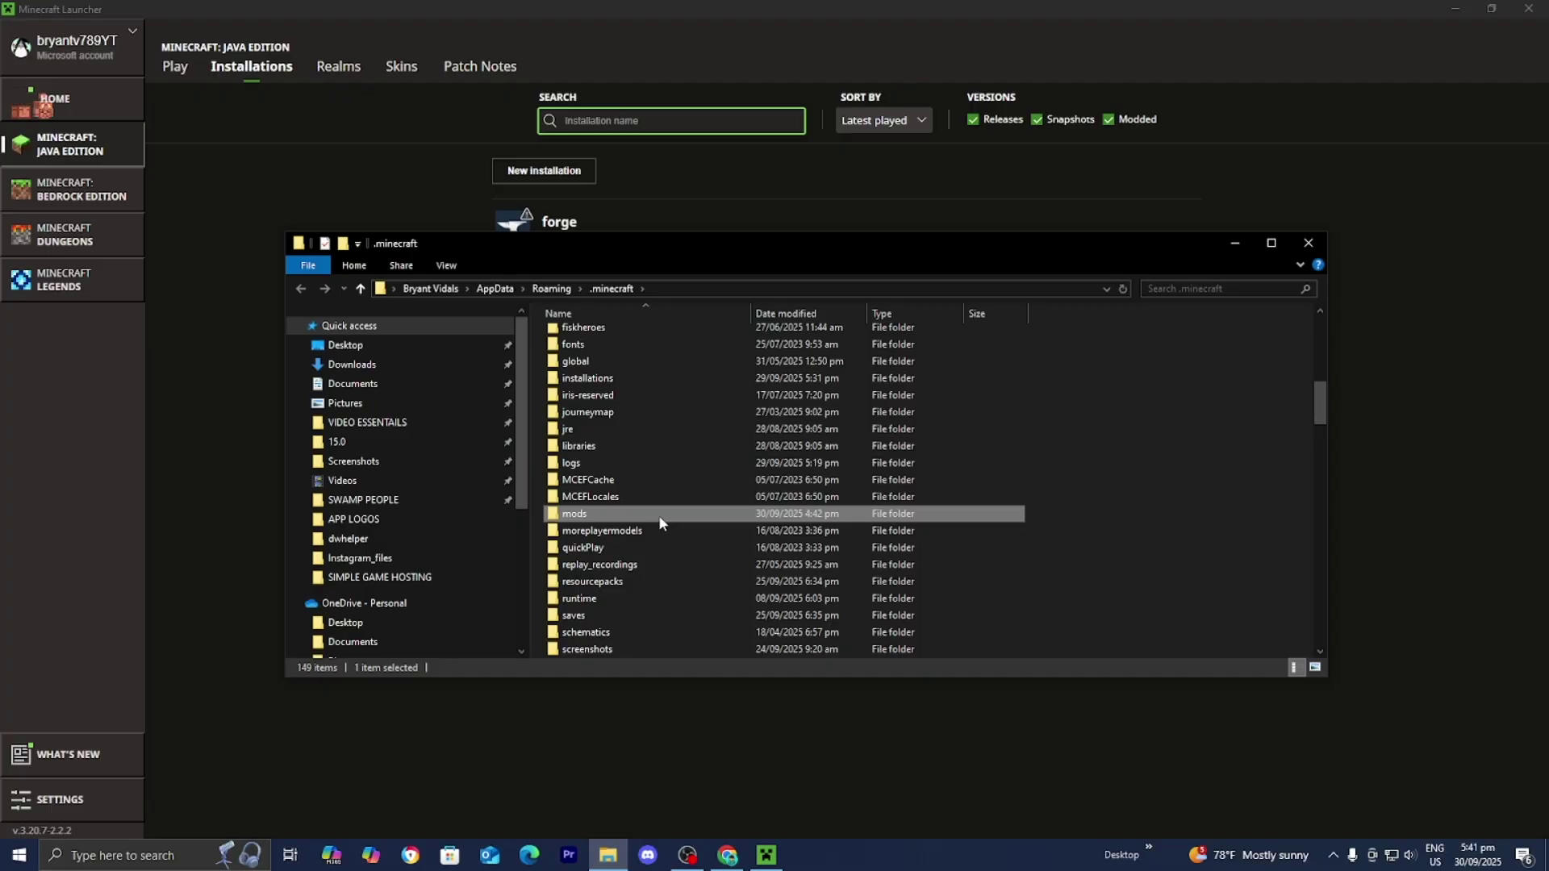
right_click(1088, 457)
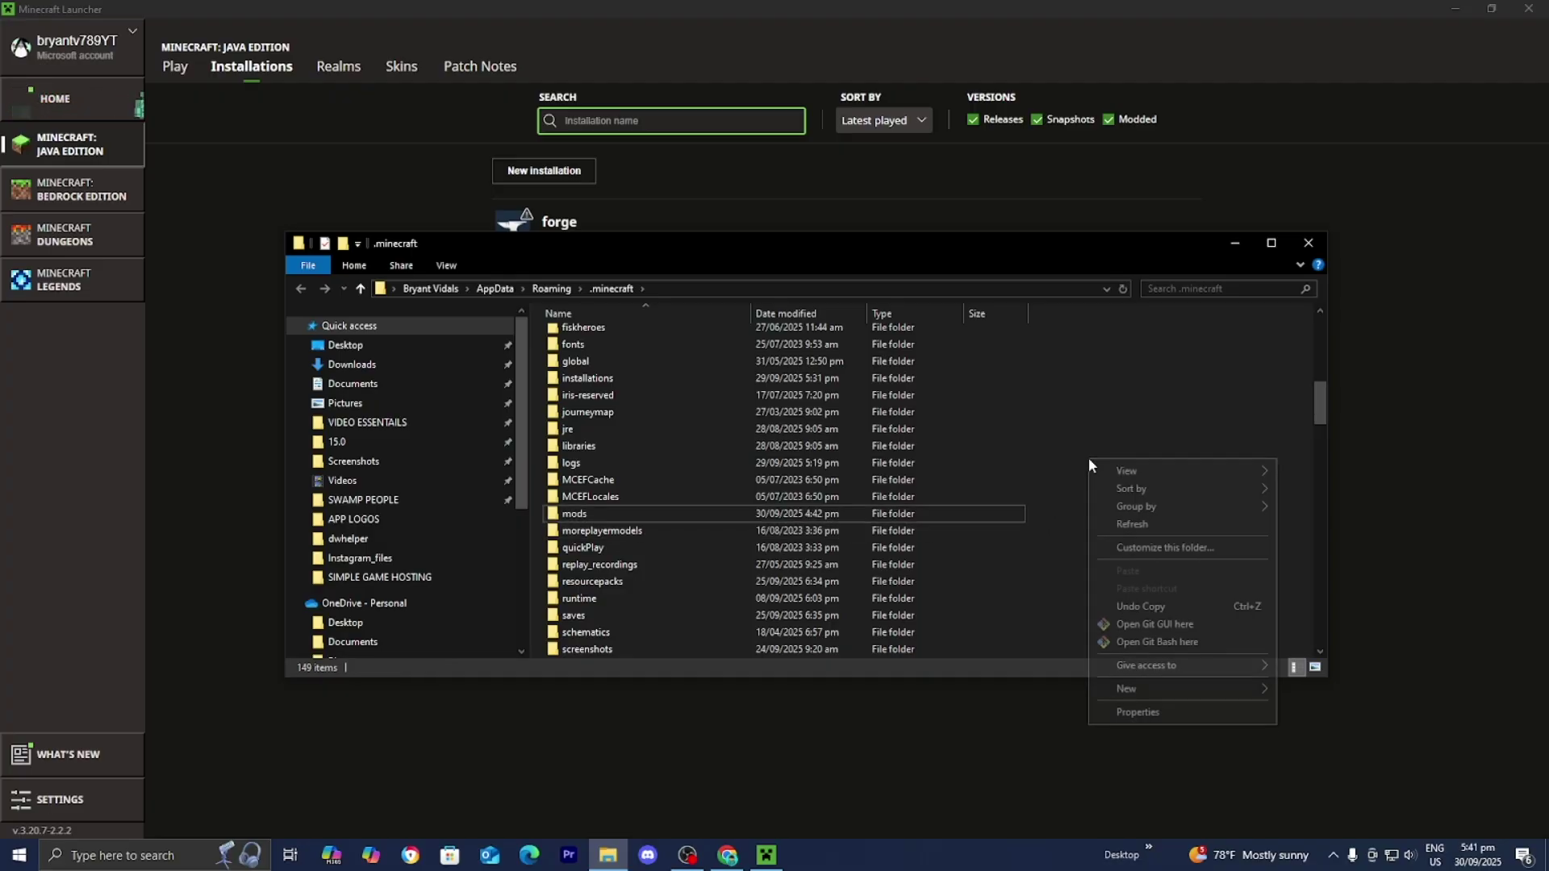
mouse_move(1160, 689)
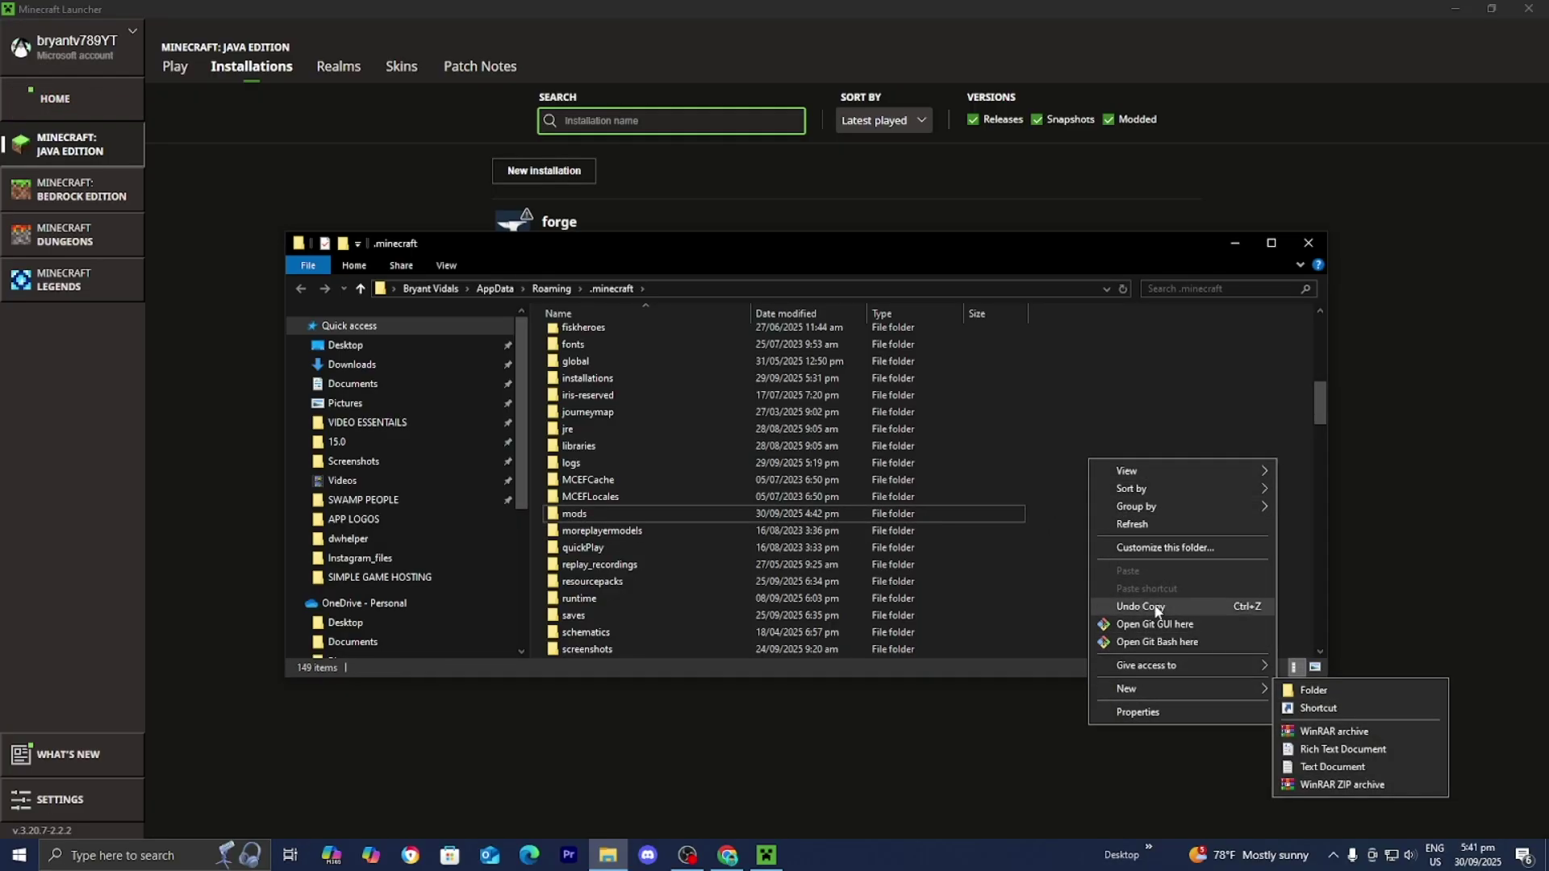
click(956, 515)
scroll(637, 500, down, 1)
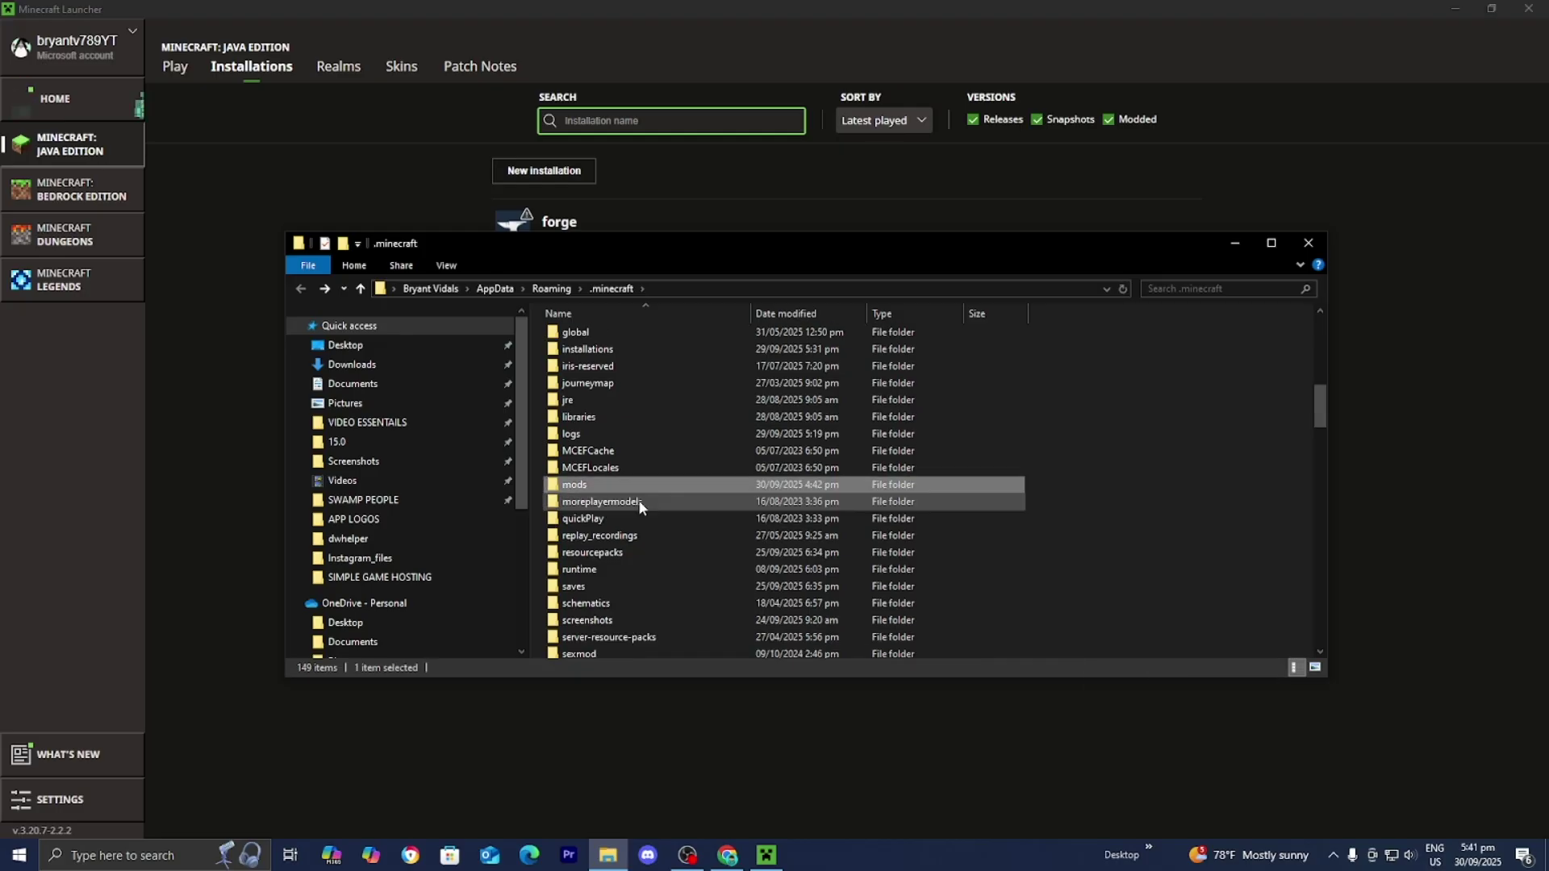
double_click(618, 487)
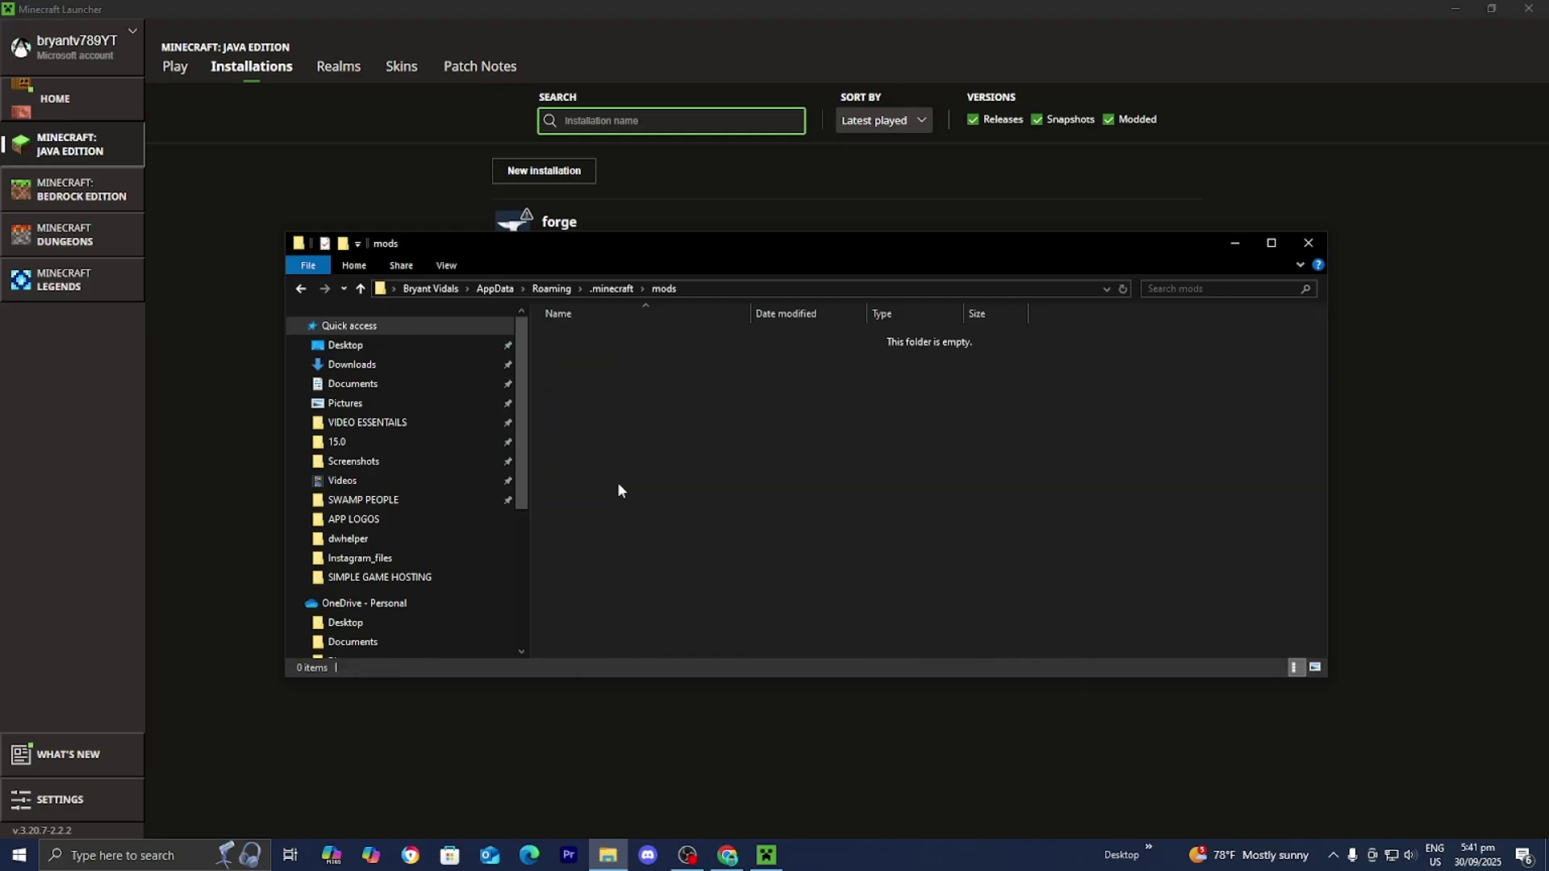
Drag Xaeros_Minimap_25.2.12_Forge_1.21.8.jar from the desktop into mods, then return to the launcher.
click(1454, 9)
drag(978, 255, 902, 463)
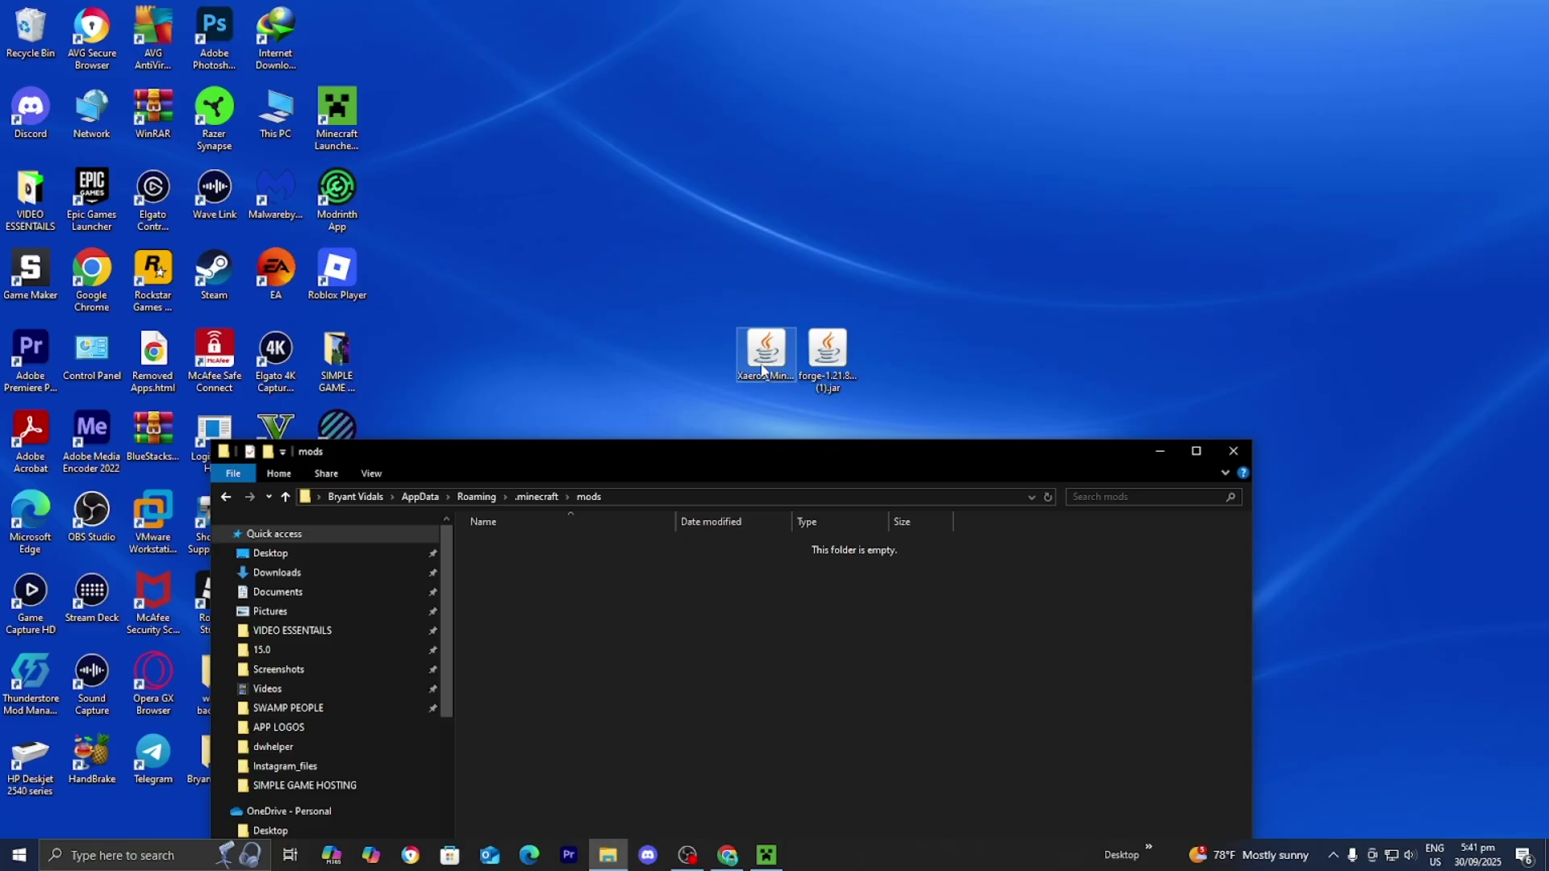
drag(753, 361, 757, 624)
click(705, 613)
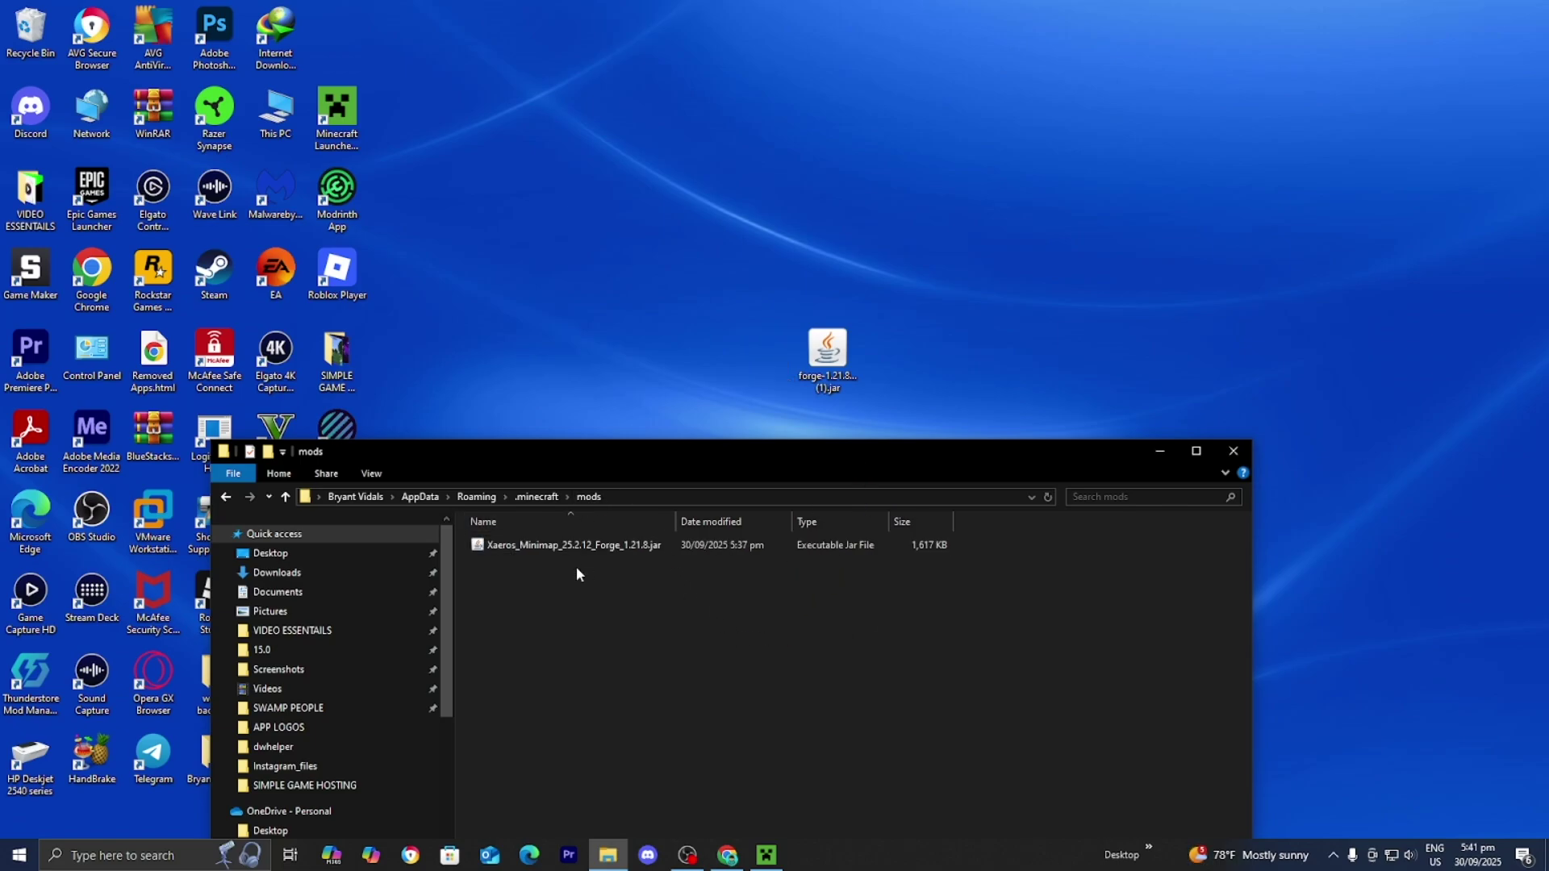
click(1233, 451)
click(781, 863)
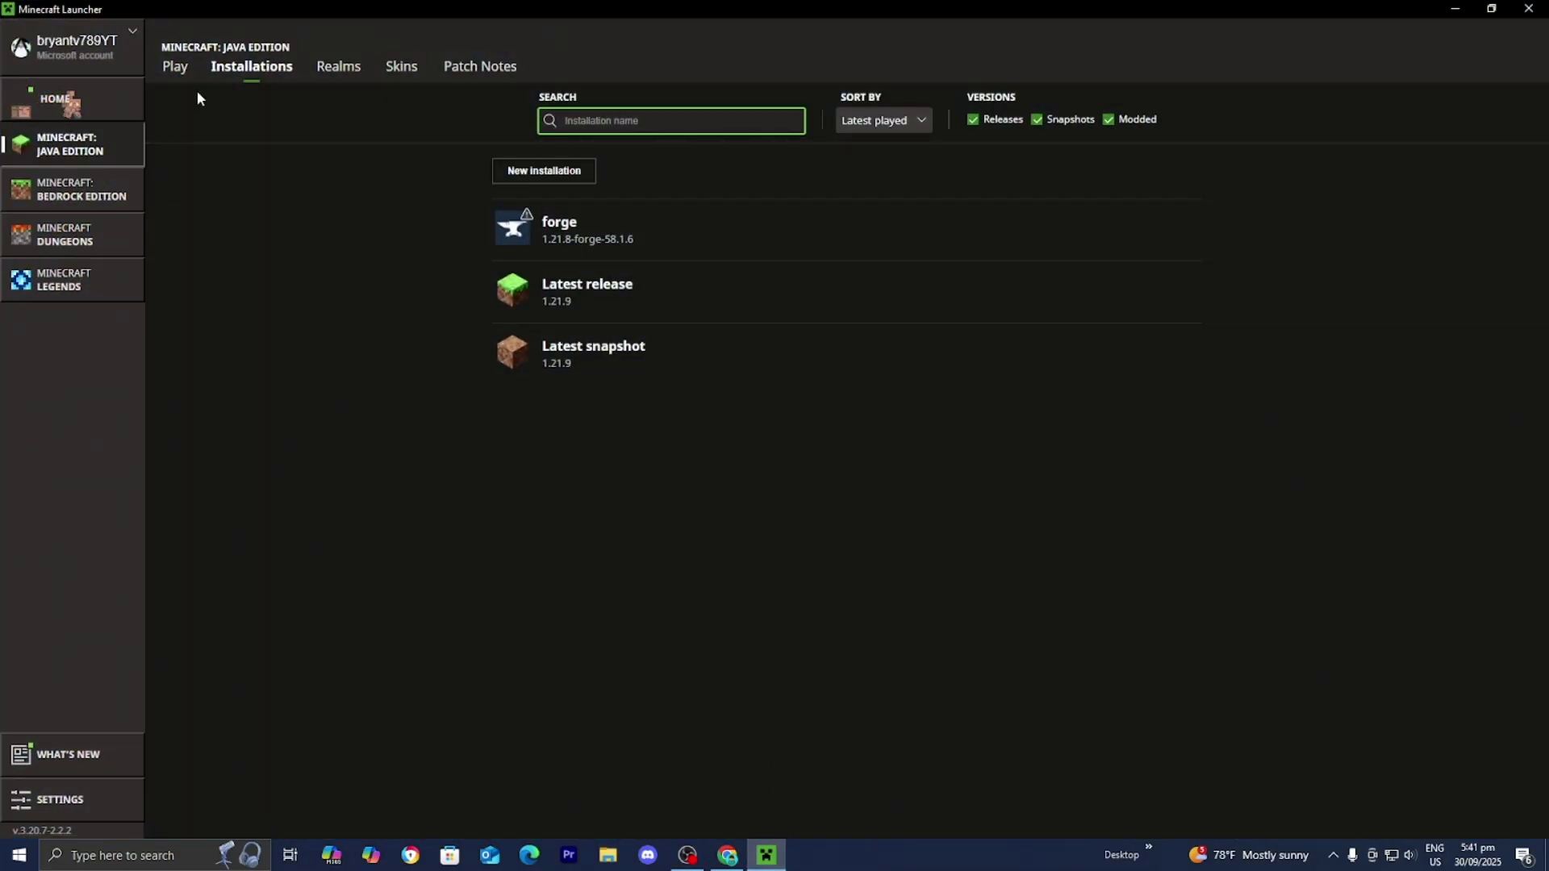
Play the forge installation from the Play tab, accepting the modified-installation risk warning.
click(184, 68)
click(273, 616)
click(222, 486)
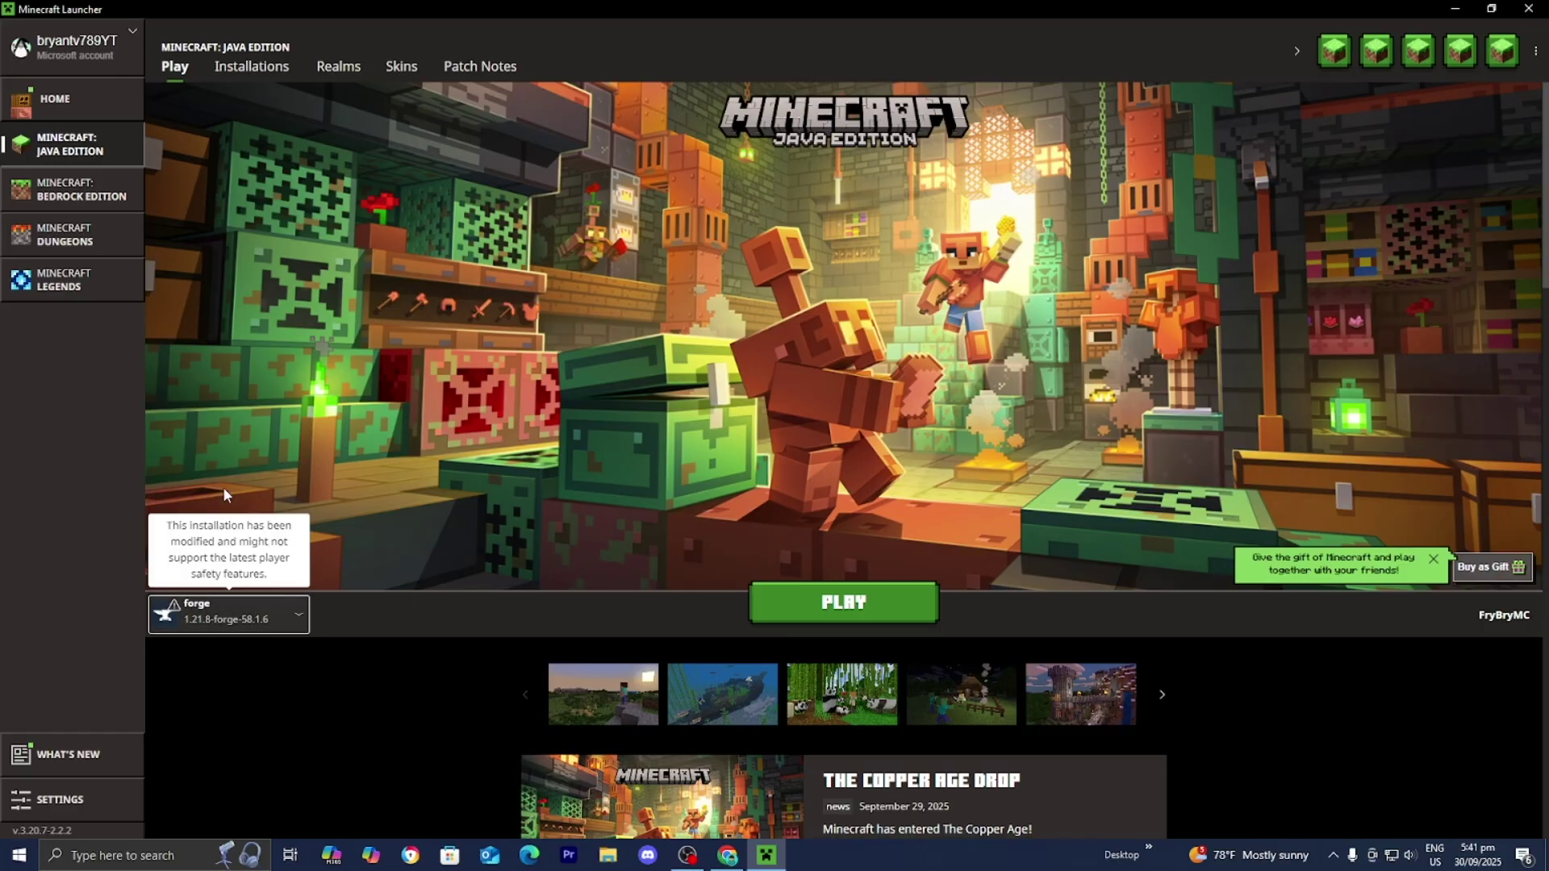
click(857, 616)
click(578, 456)
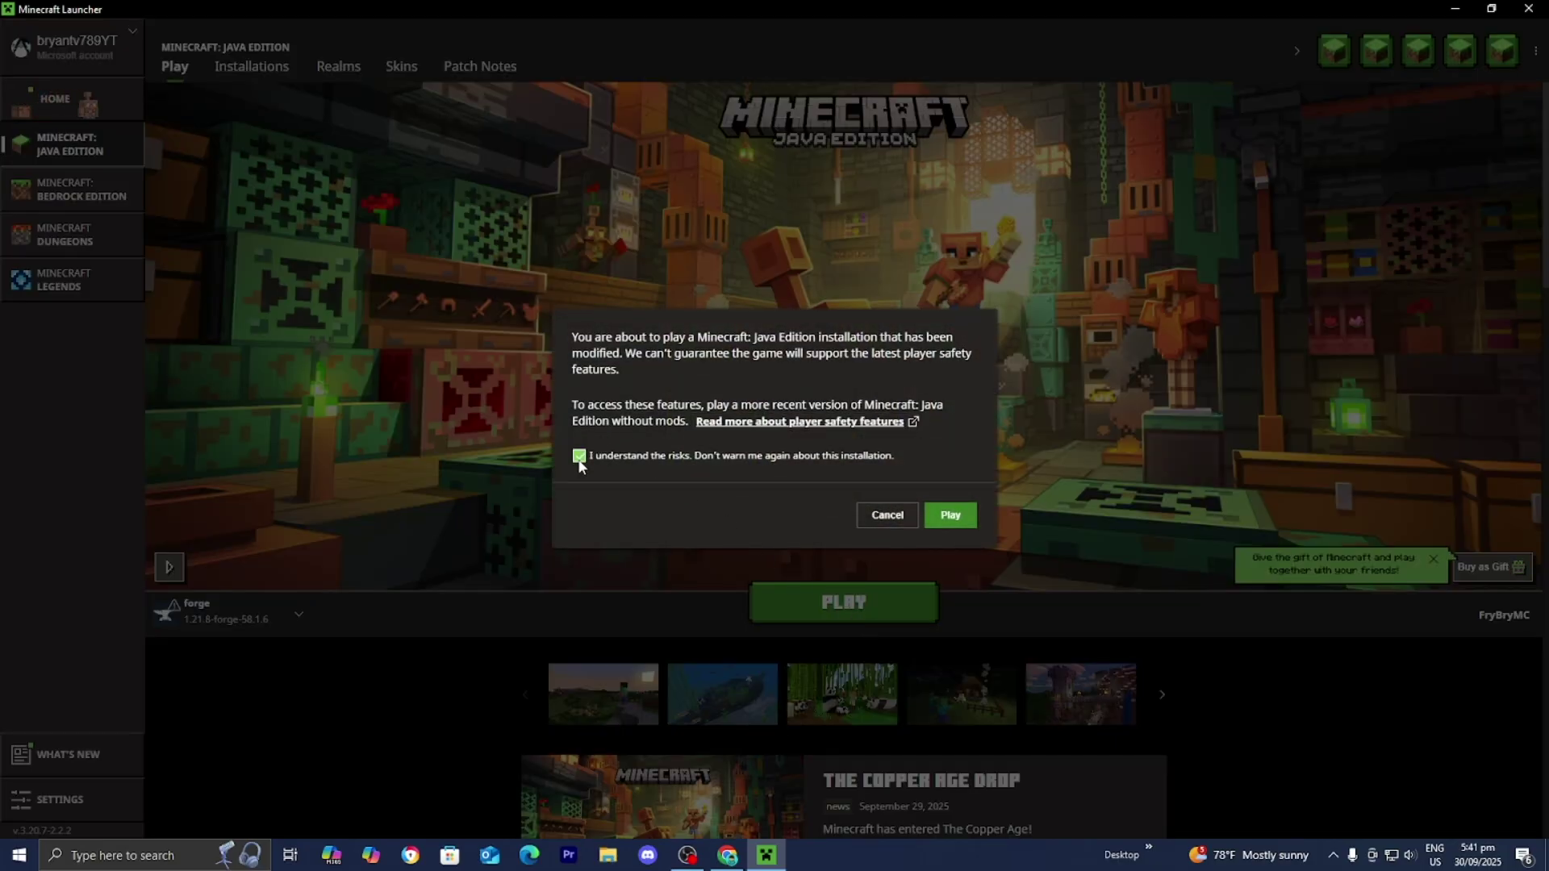
click(950, 515)
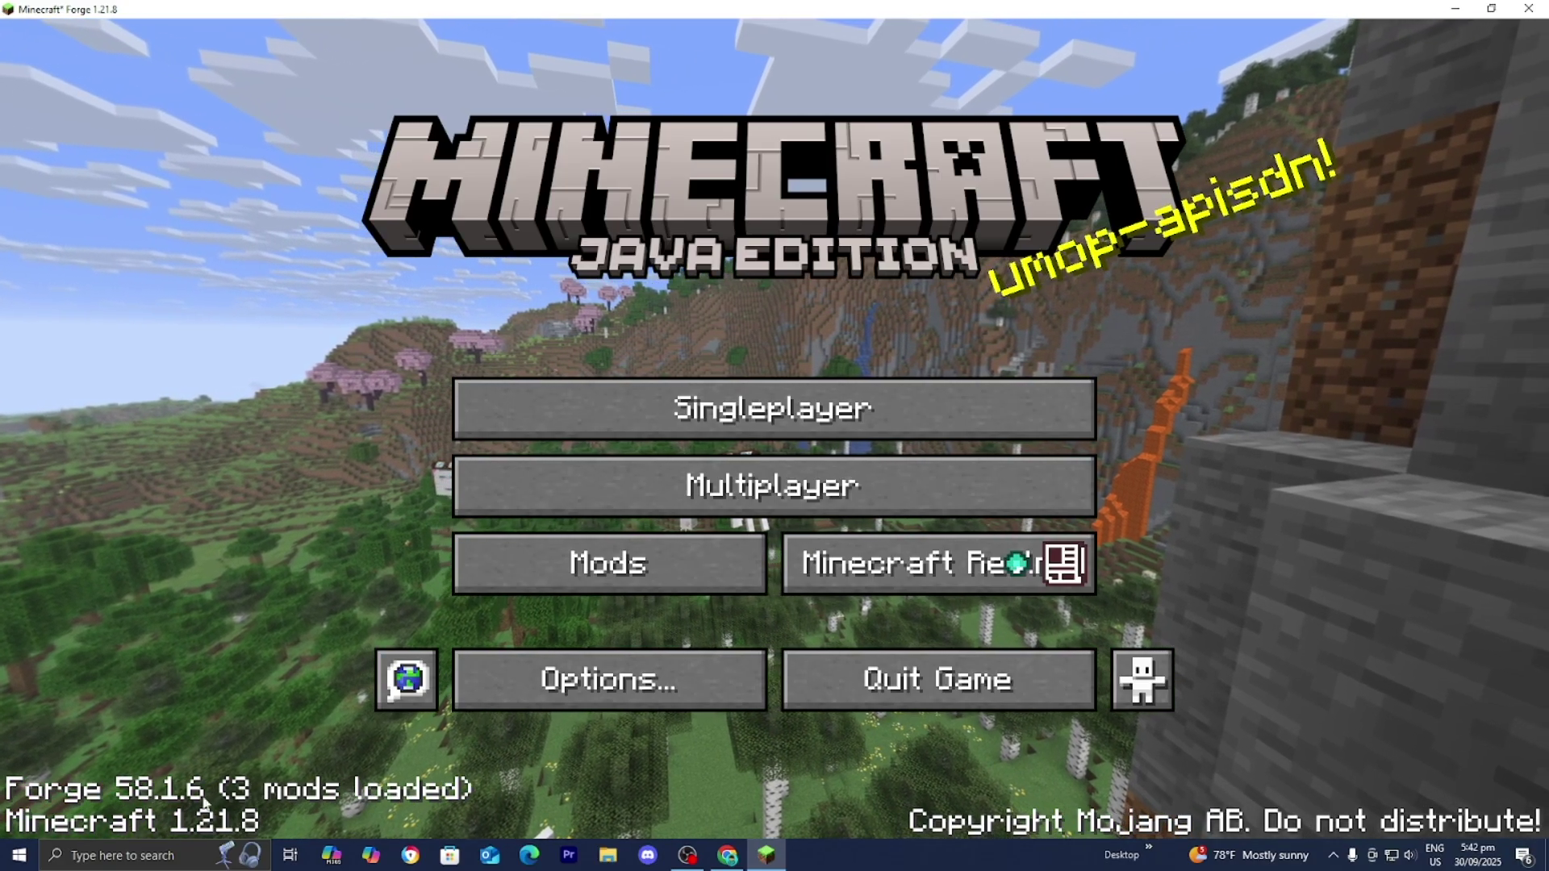
Create a new singleplayer world with the game mode switched to Creative.
click(707, 428)
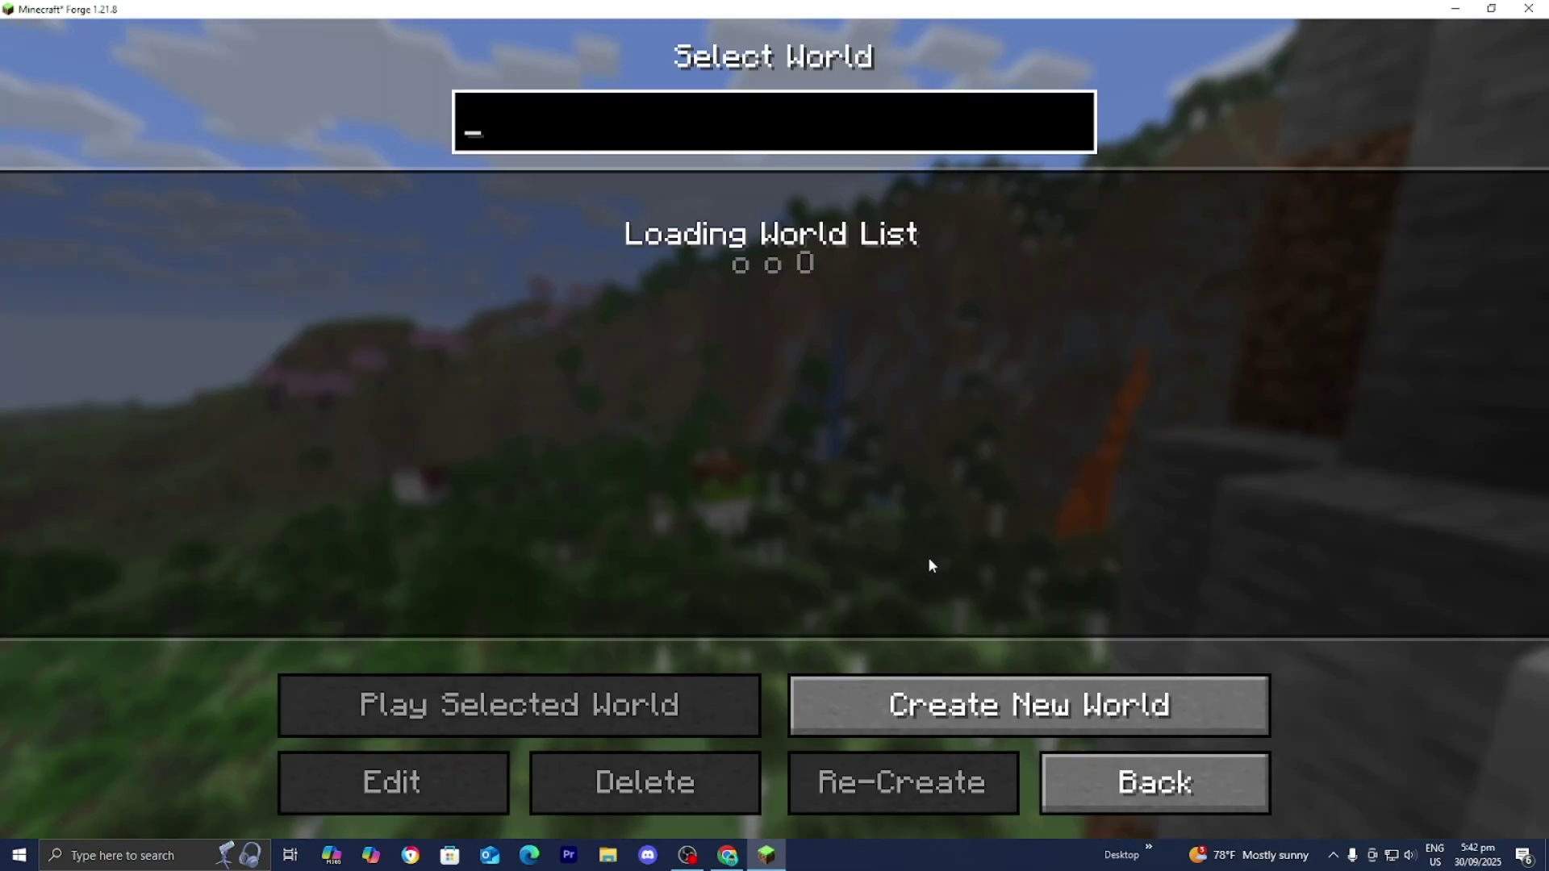
click(1020, 696)
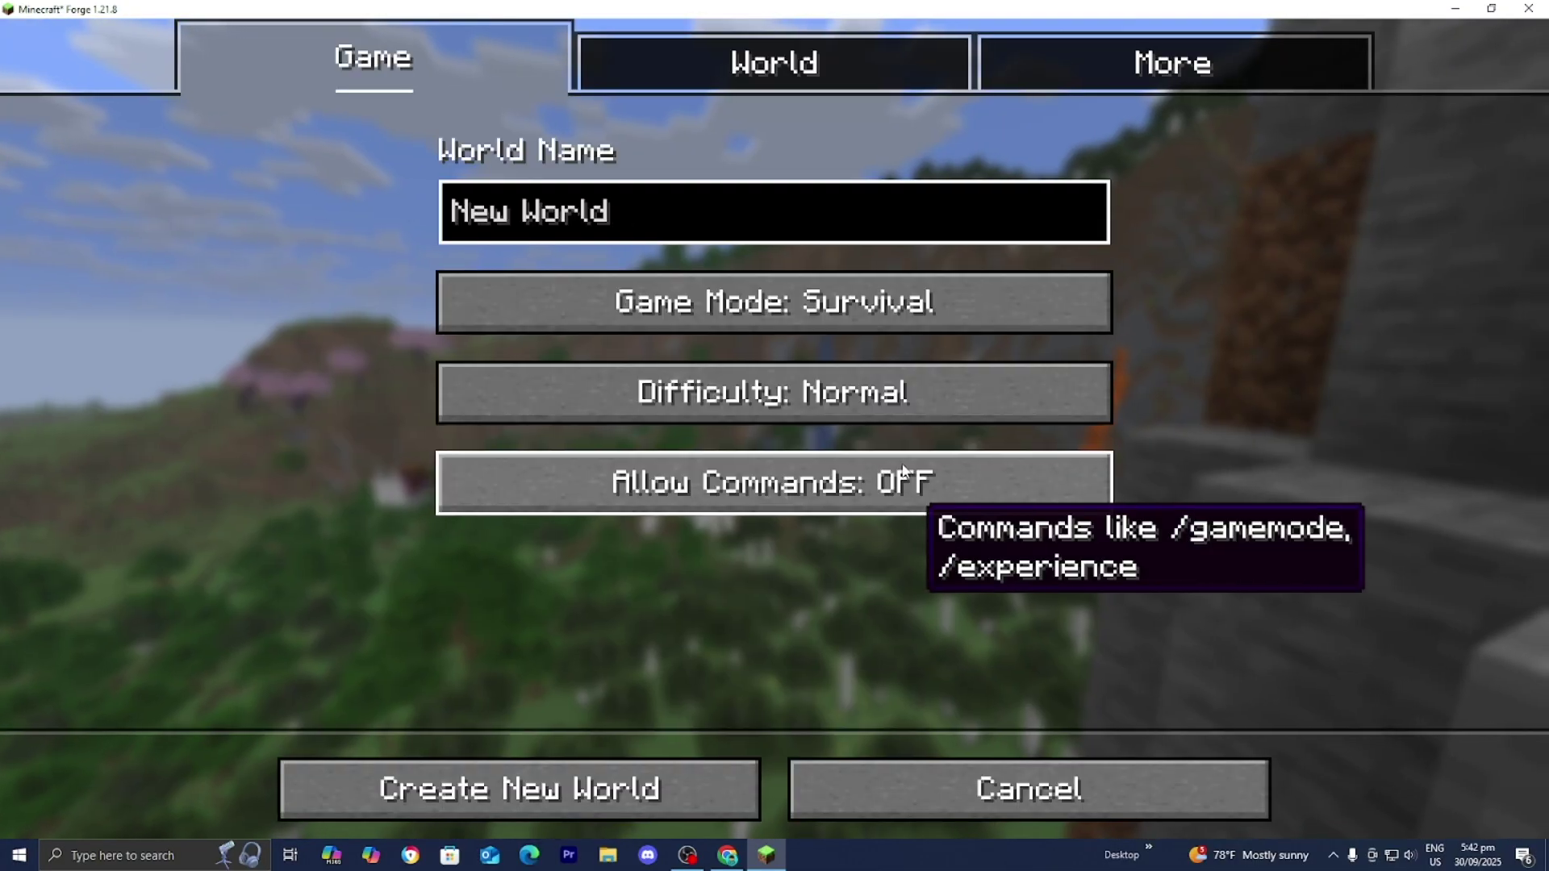
click(932, 310)
click(932, 311)
click(519, 788)
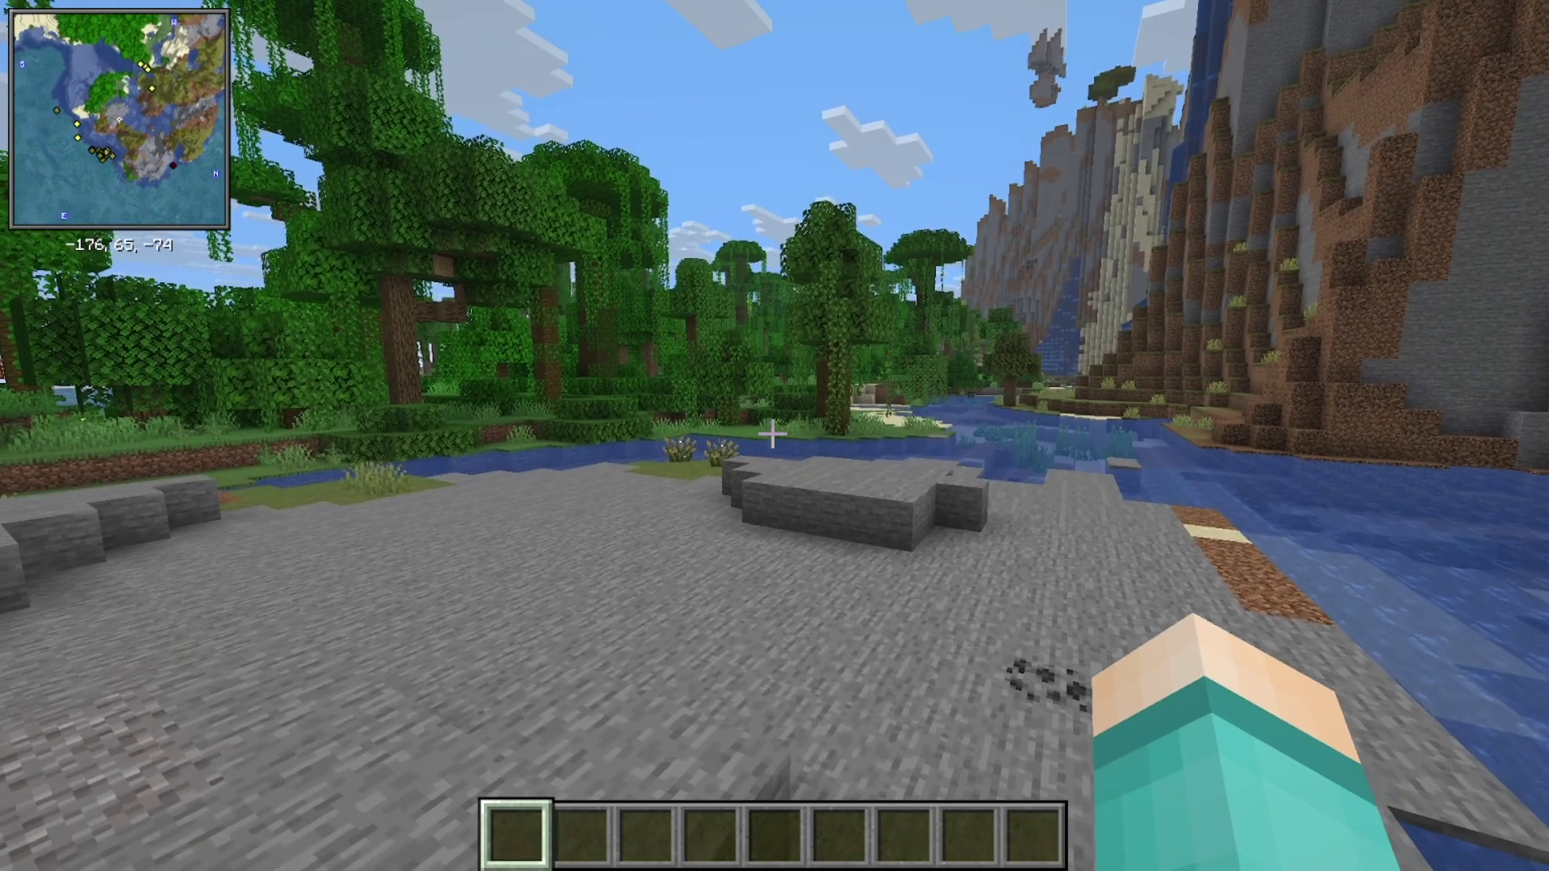
Walk forward through the jungle toward the river and beach with the minimap showing.
key(w)
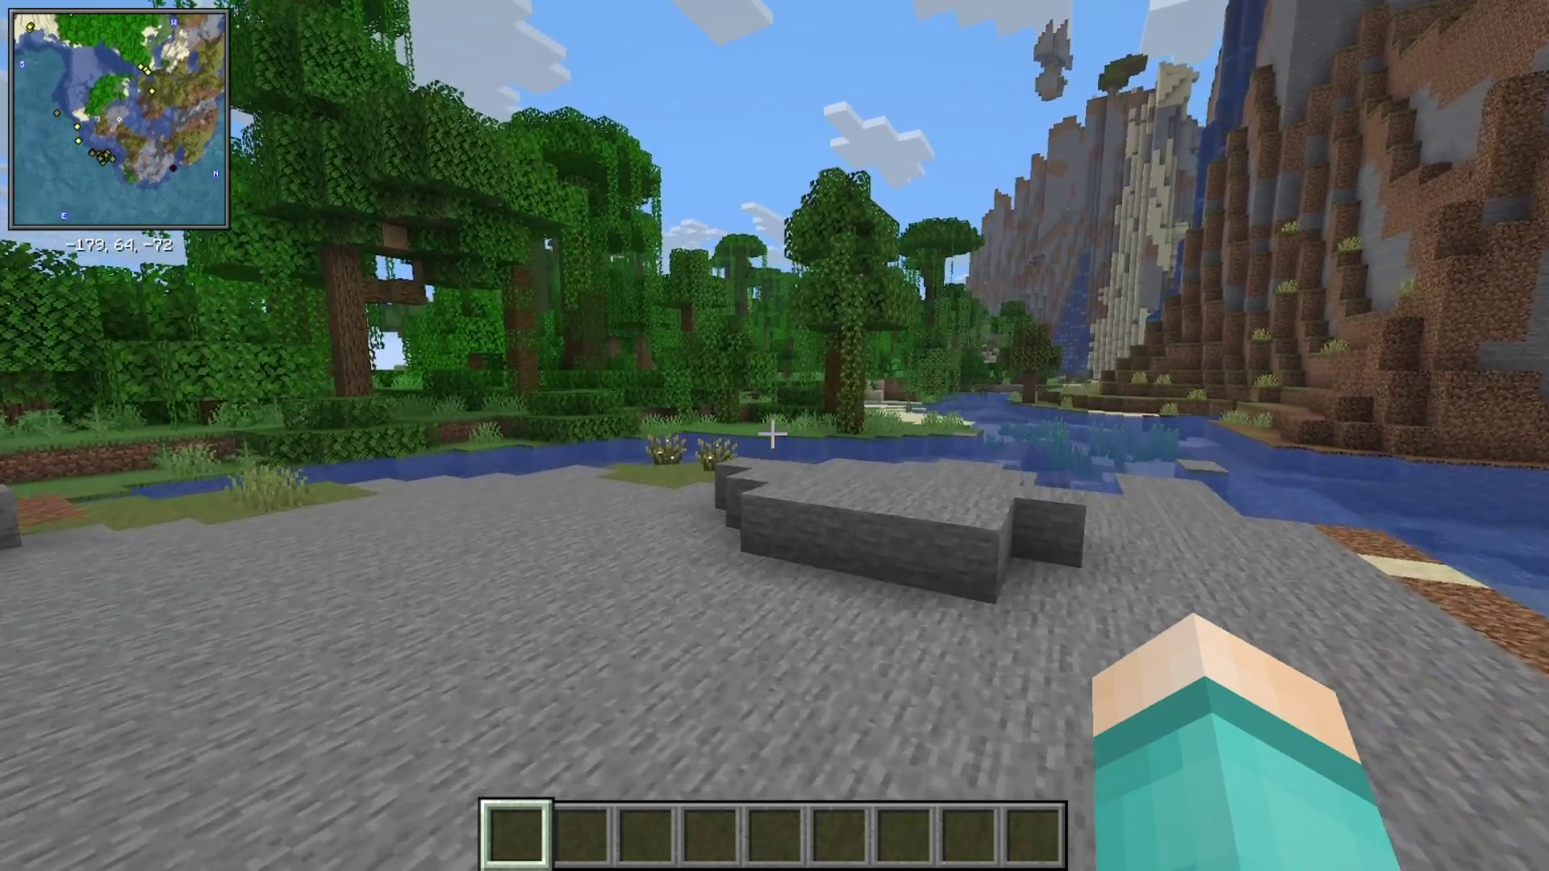
key(w)
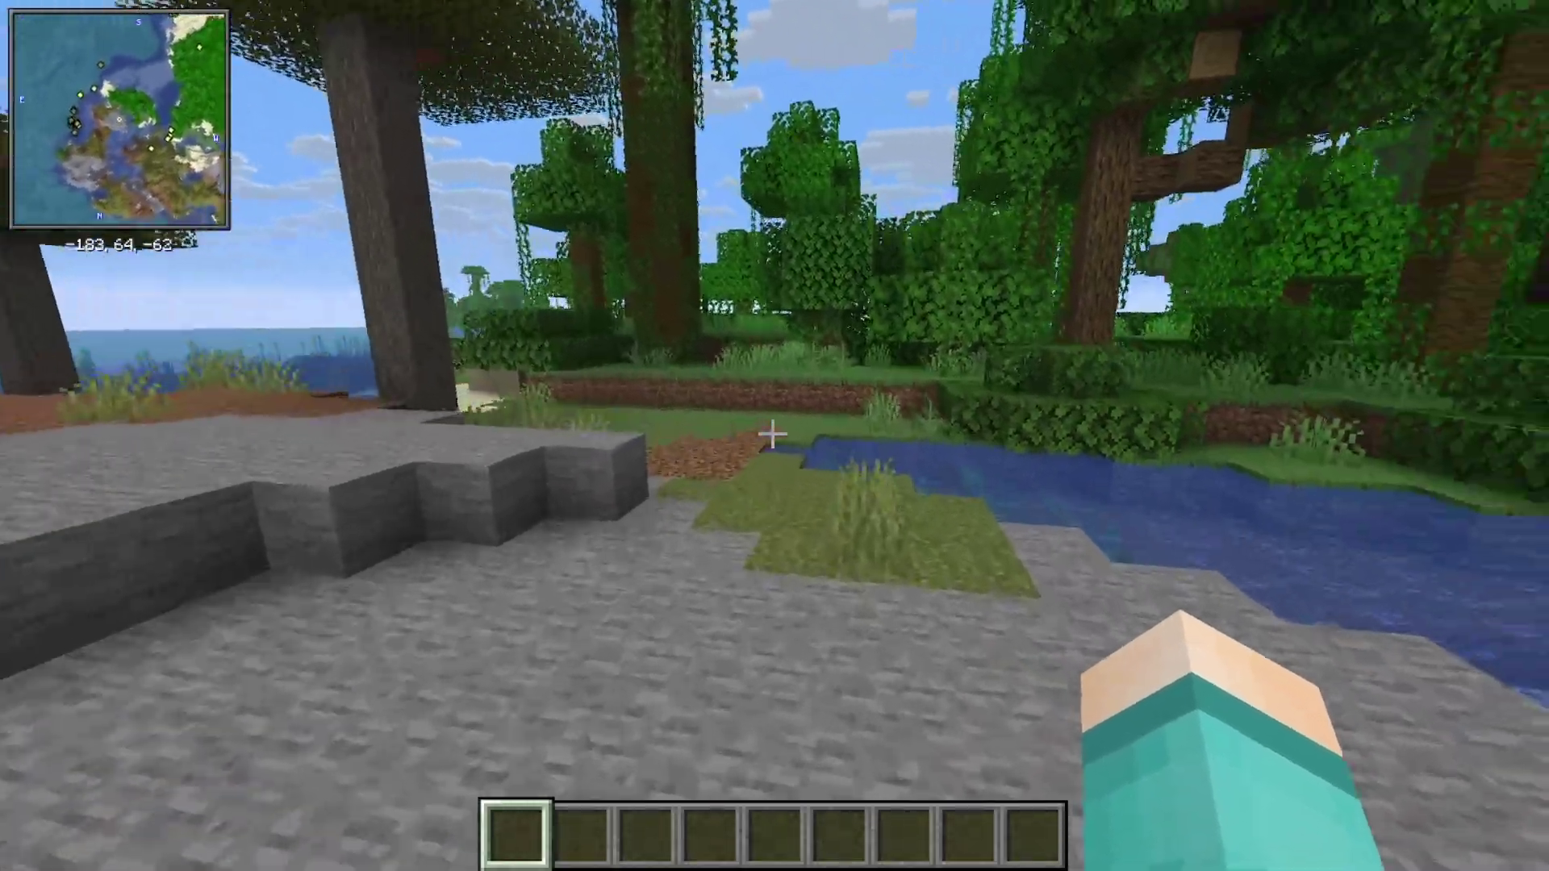
key(w)
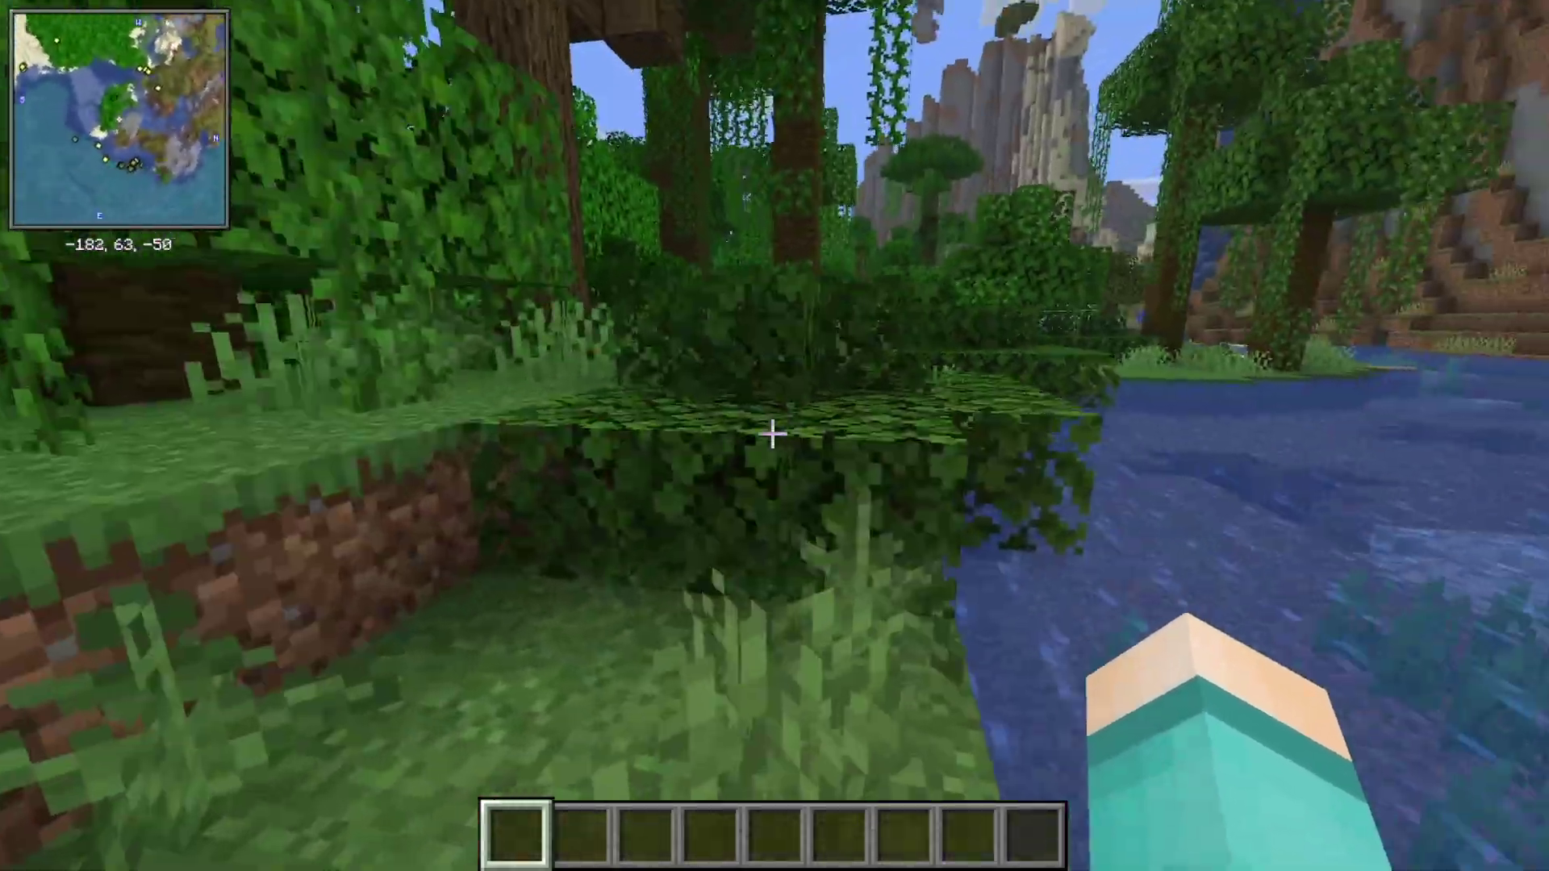
key(w)
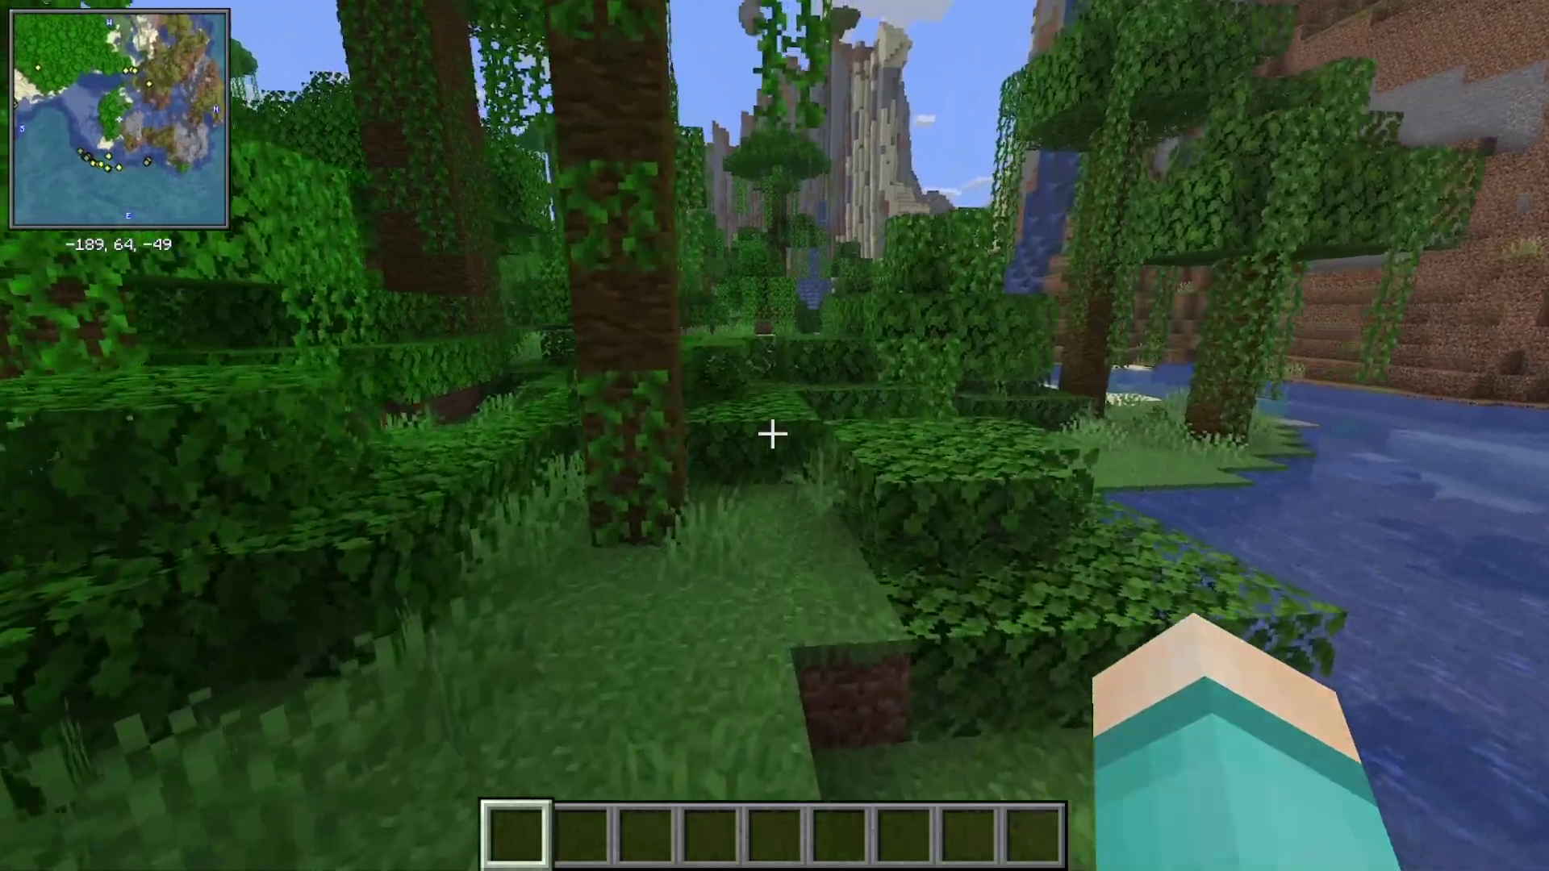
key(w)
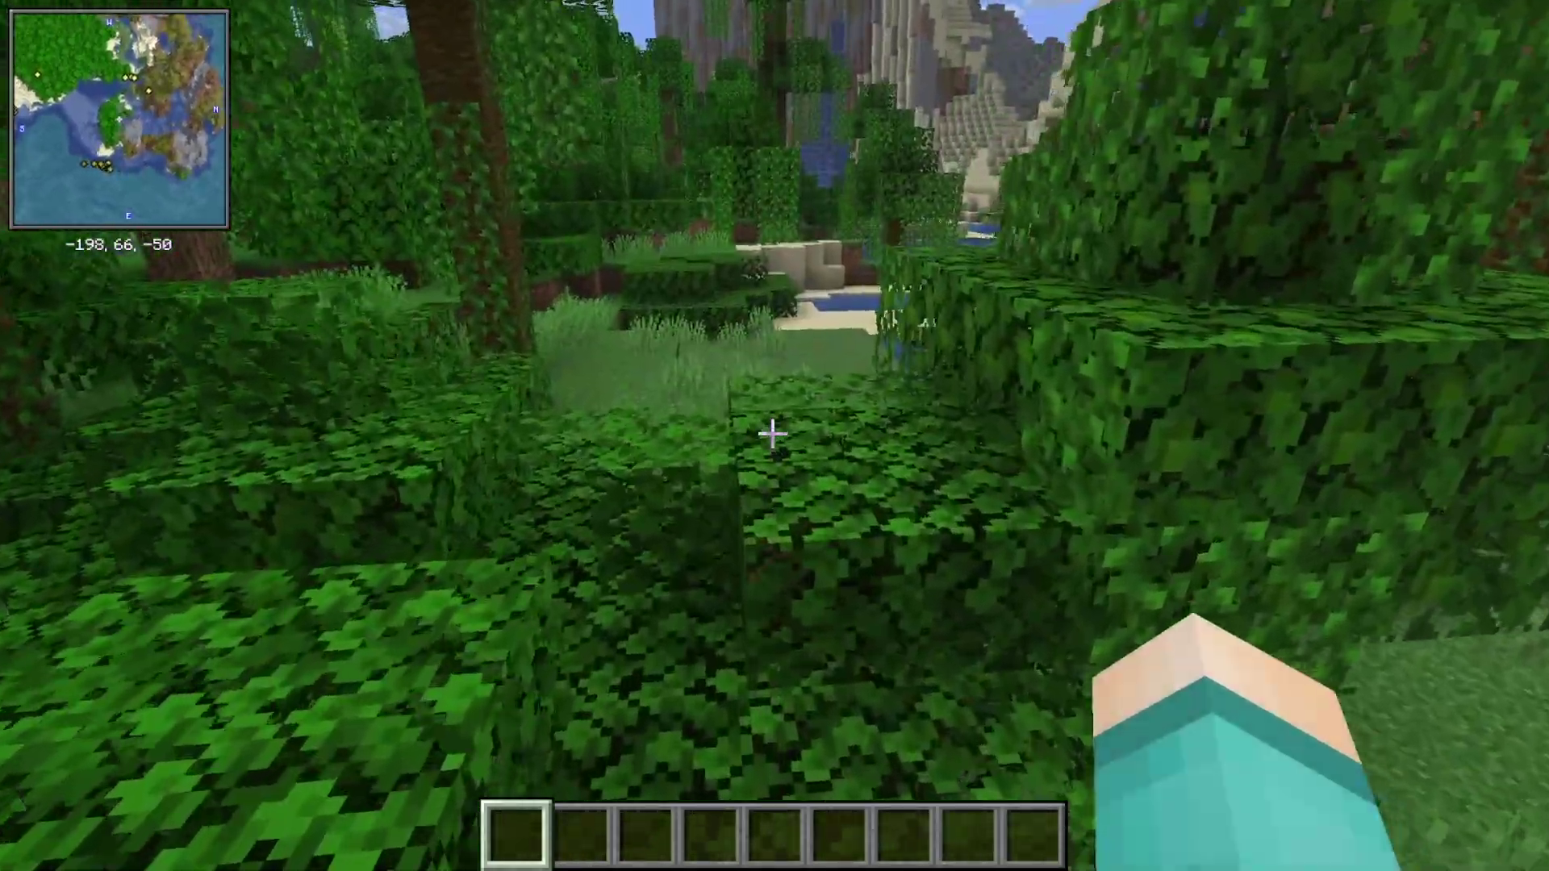